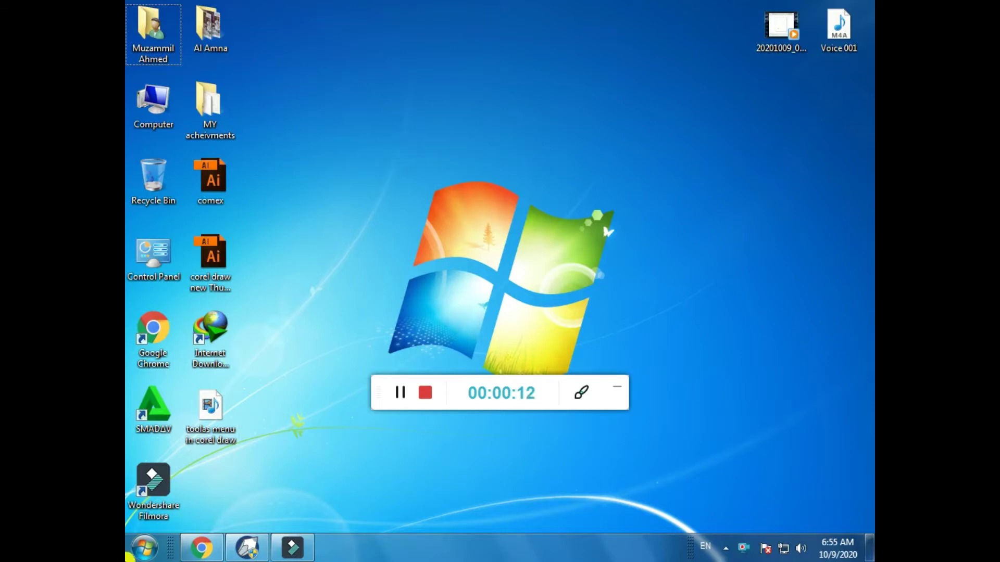
Switch to CorelDRAW and open an additional window of the Graphic1 drawing
{"action": "left_click", "coordinate": [247, 548]}
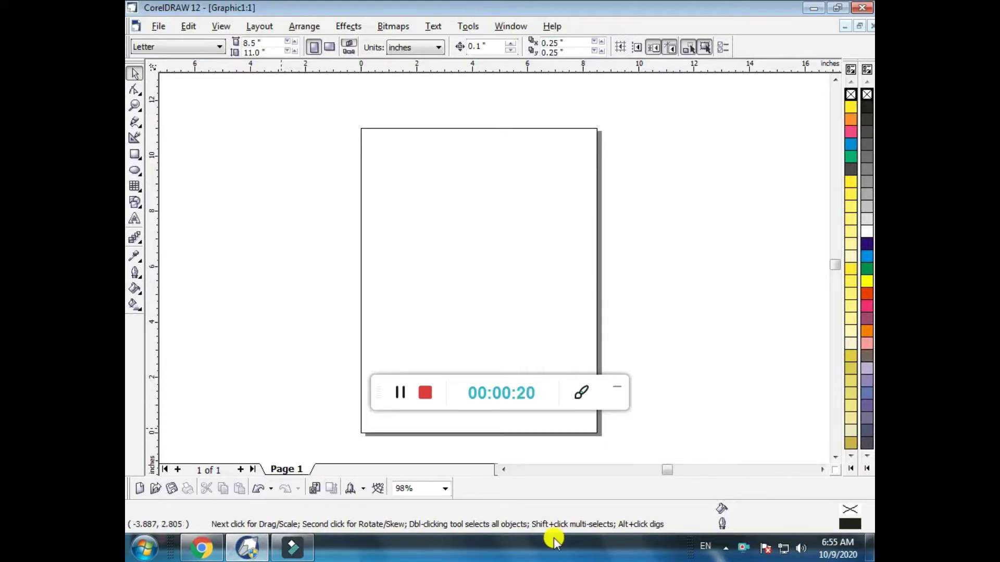
{"action": "left_click", "coordinate": [621, 391]}
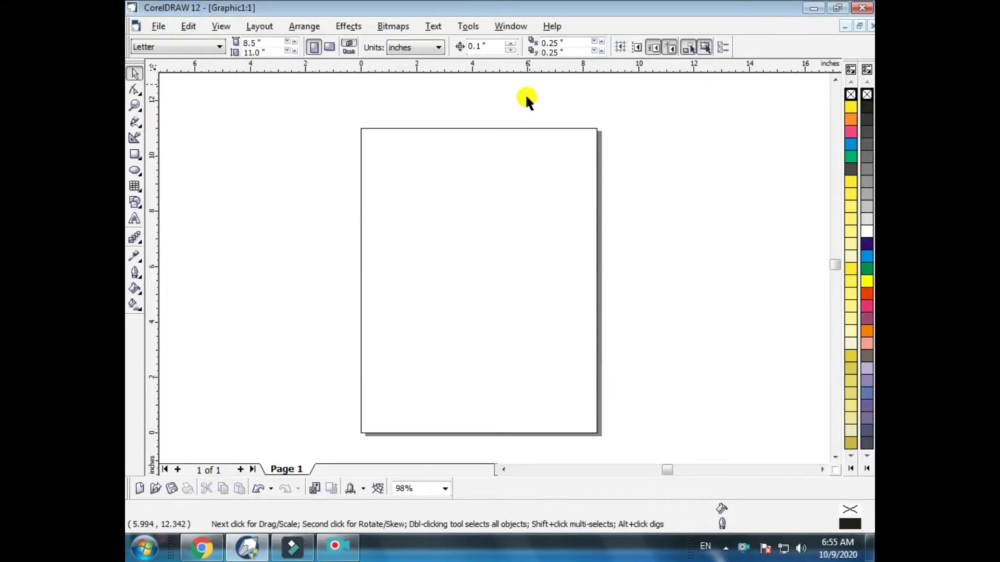
{"action": "left_click", "coordinate": [526, 32]}
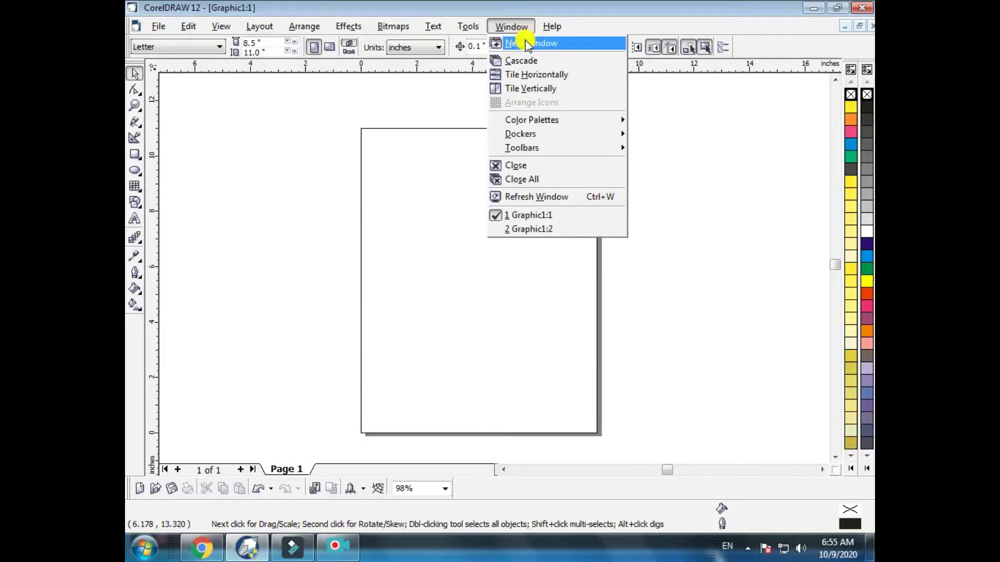
{"action": "left_click", "coordinate": [578, 52]}
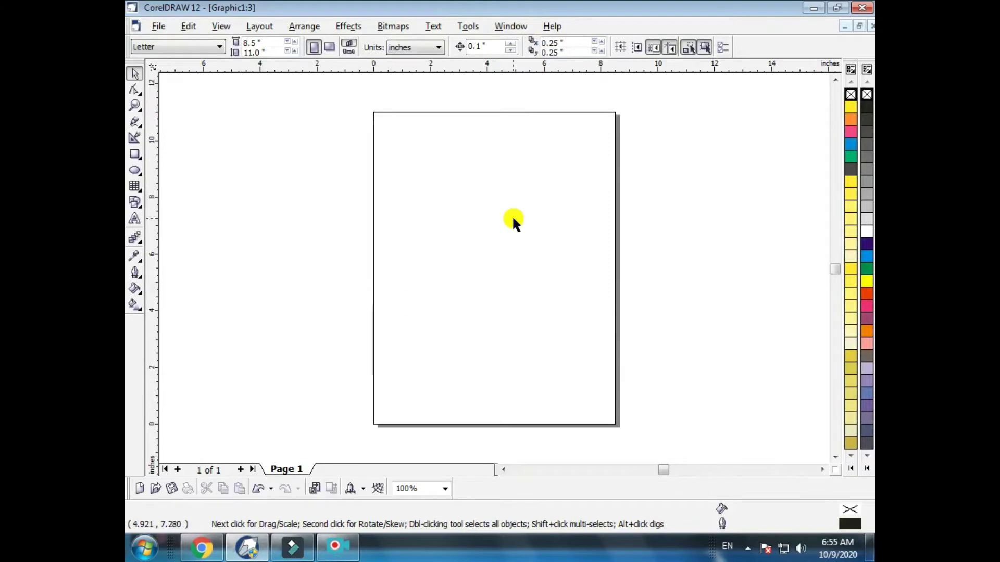
Restore the maximized document window, move it lower and close the other two Graphic1 windows
{"action": "left_click", "coordinate": [858, 27]}
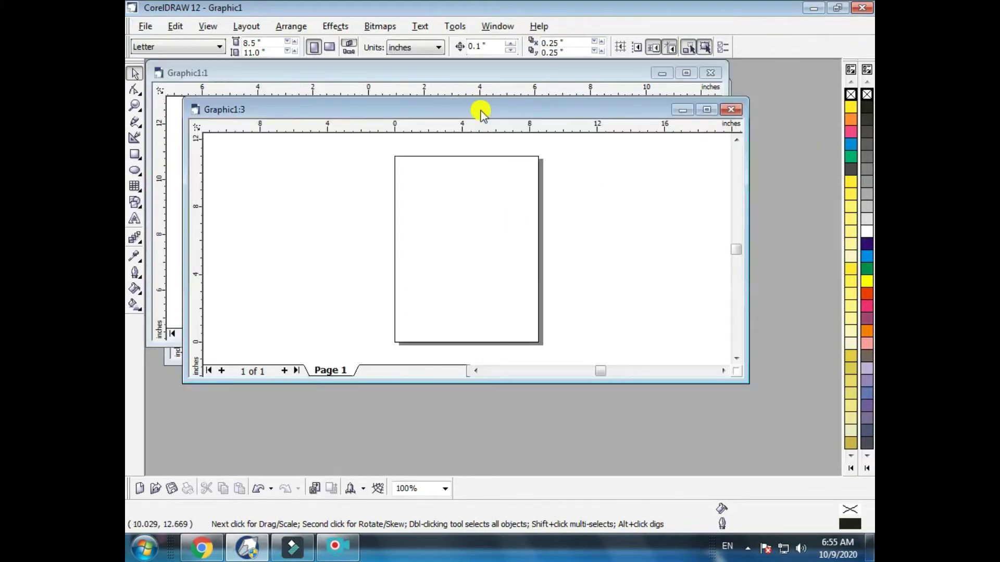
{"action": "left_click_drag", "start_coordinate": [478, 108], "coordinate": [479, 220]}
{"action": "left_click", "coordinate": [709, 73]}
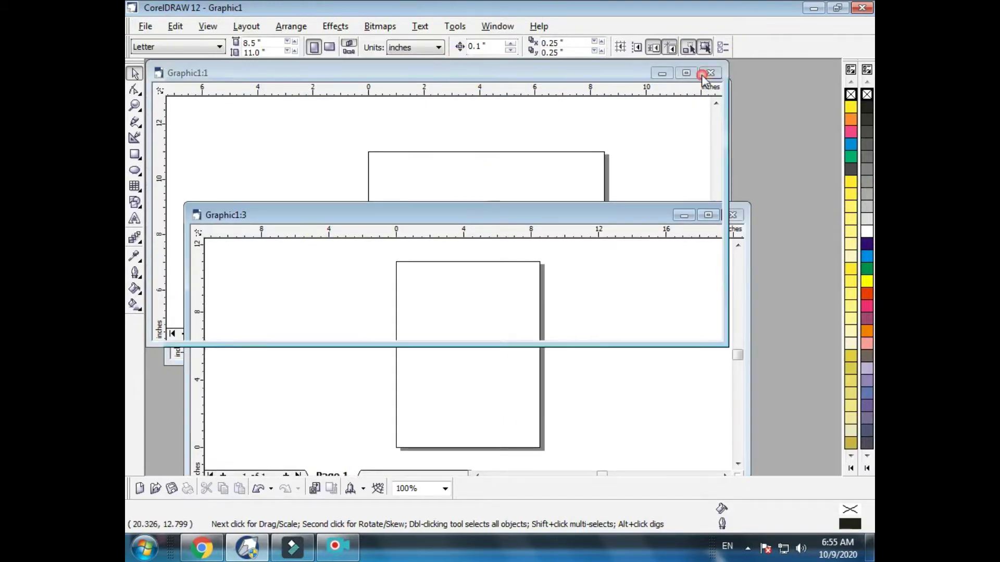
{"action": "left_click", "coordinate": [712, 94]}
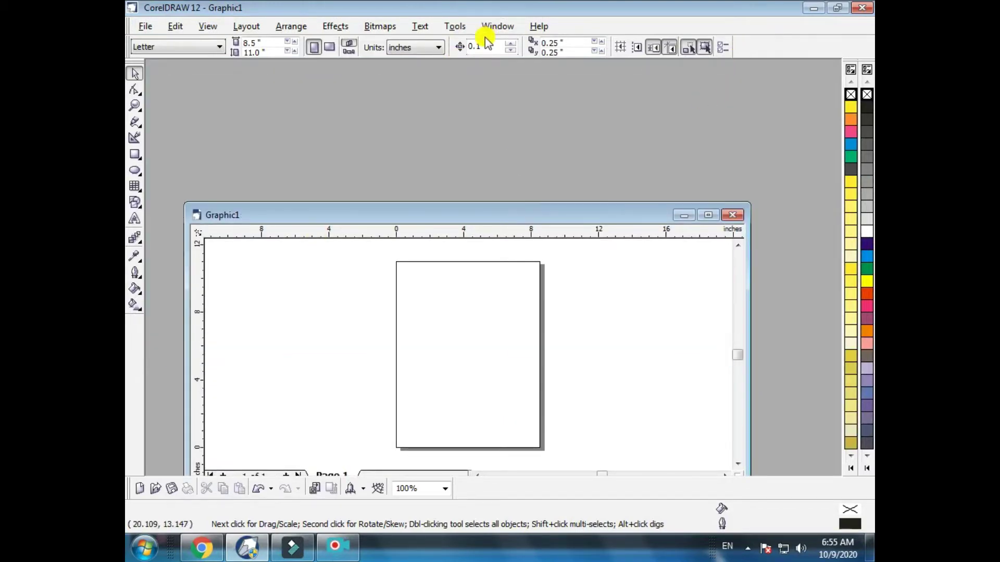
Open another window of the Graphic1 drawing and close it again
{"action": "left_click", "coordinate": [496, 26]}
{"action": "left_click", "coordinate": [498, 43]}
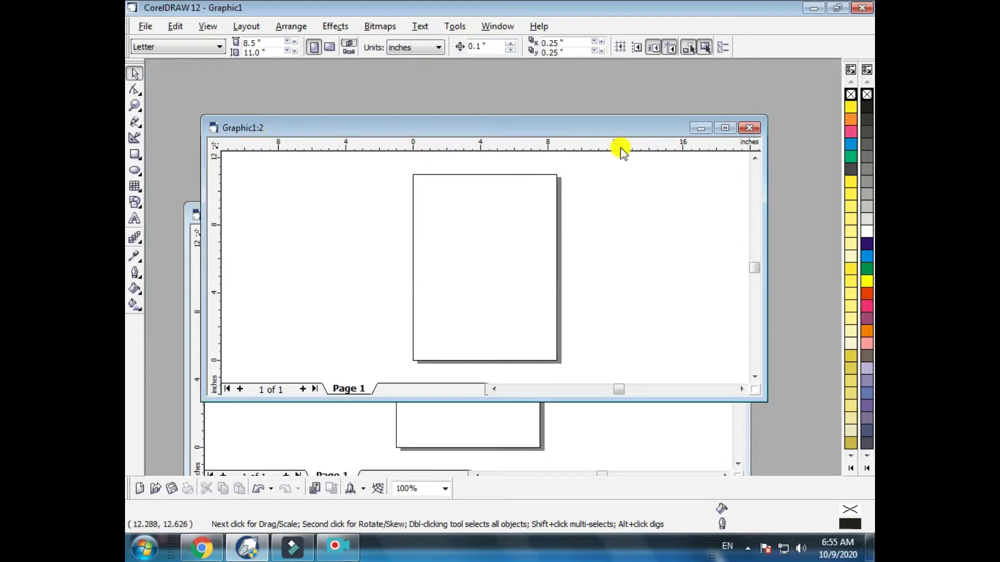
{"action": "left_click", "coordinate": [749, 128]}
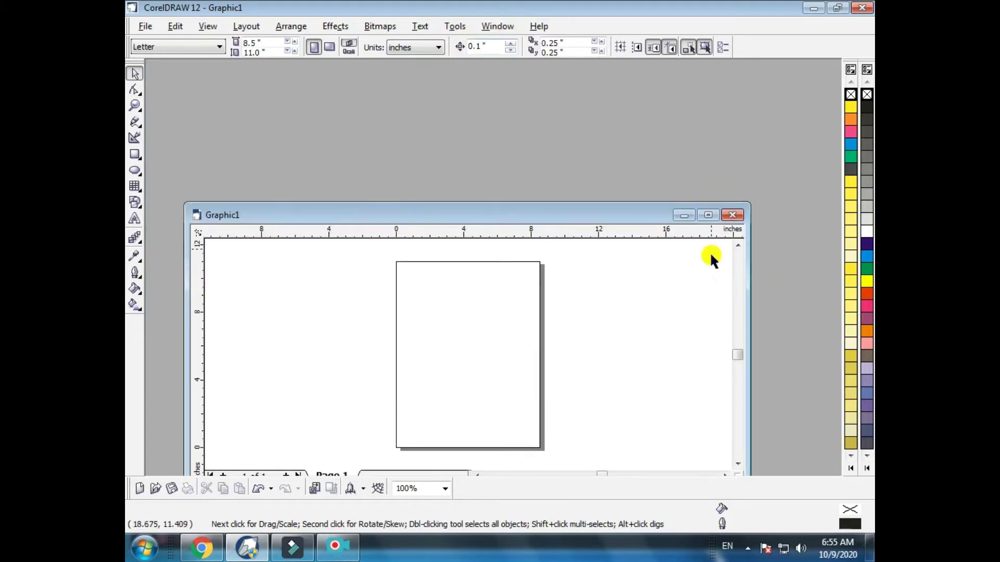
Maximize the remaining Graphic1 window and open two additional windows of the drawing
{"action": "left_click", "coordinate": [708, 215]}
{"action": "left_click", "coordinate": [511, 26]}
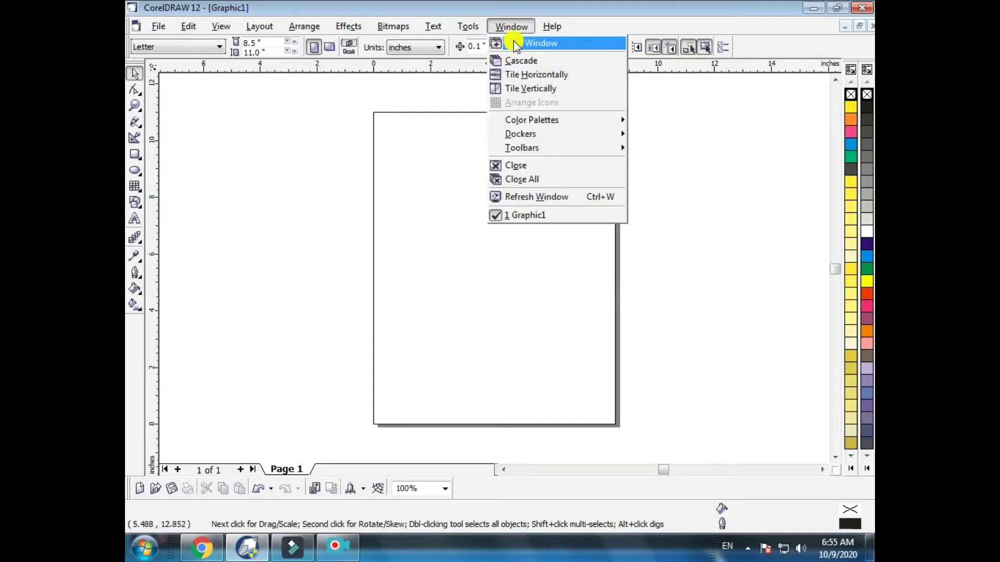
{"action": "left_click", "coordinate": [523, 45]}
{"action": "left_click", "coordinate": [511, 26]}
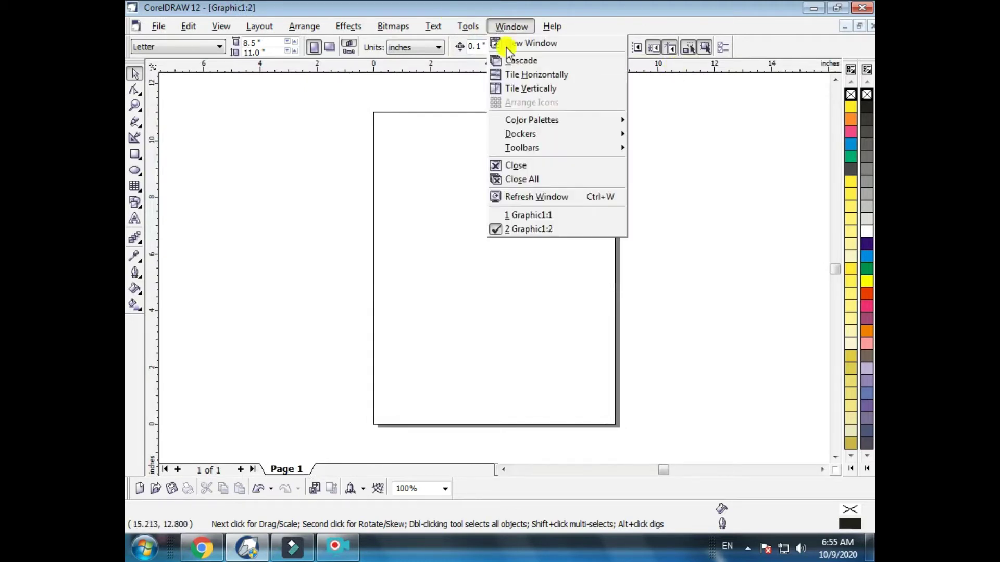
{"action": "left_click", "coordinate": [516, 43]}
Restore the document windows from their maximized state and arrange all three in a cascade
{"action": "left_click", "coordinate": [859, 26]}
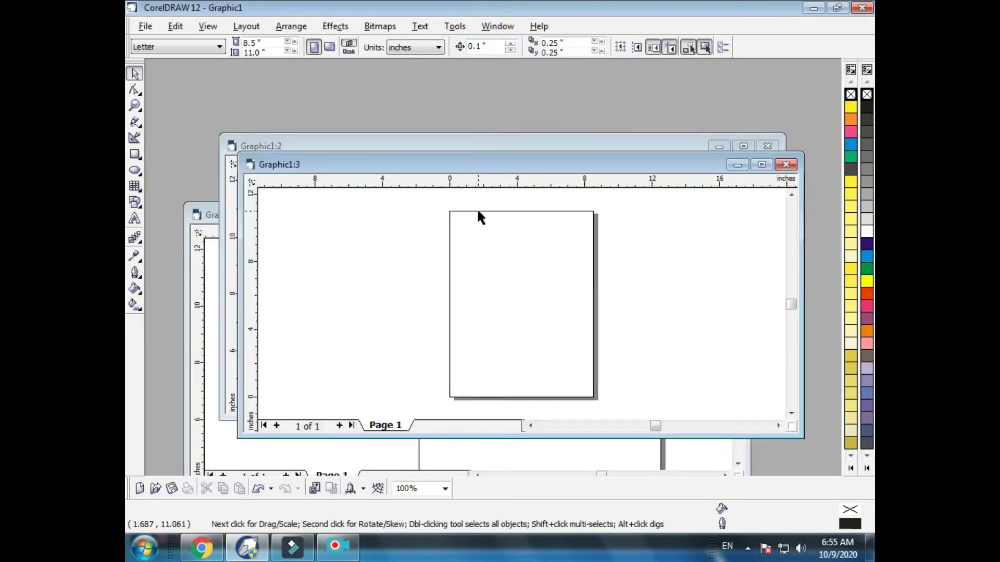
{"action": "left_click_drag", "start_coordinate": [470, 155], "coordinate": [471, 200]}
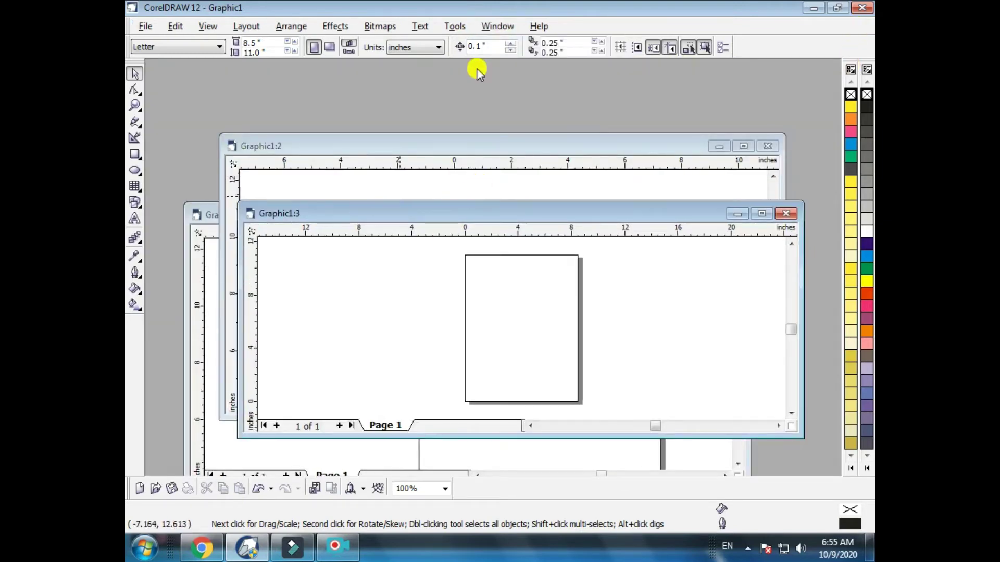
{"action": "left_click", "coordinate": [497, 26]}
{"action": "left_click", "coordinate": [495, 59]}
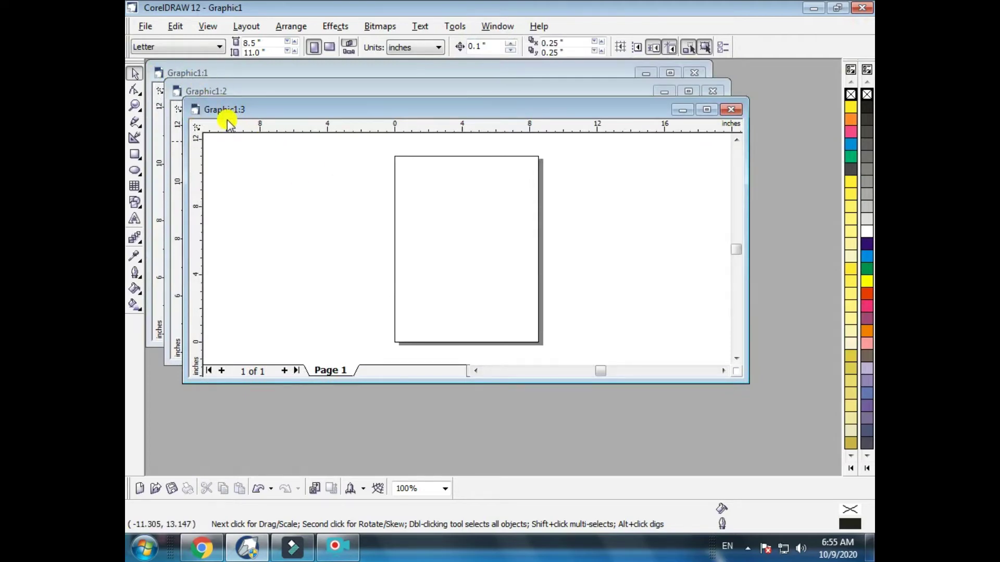
Tile the three Graphic1 windows horizontally, and rearrange them with vertical tiling
{"action": "left_click", "coordinate": [498, 26]}
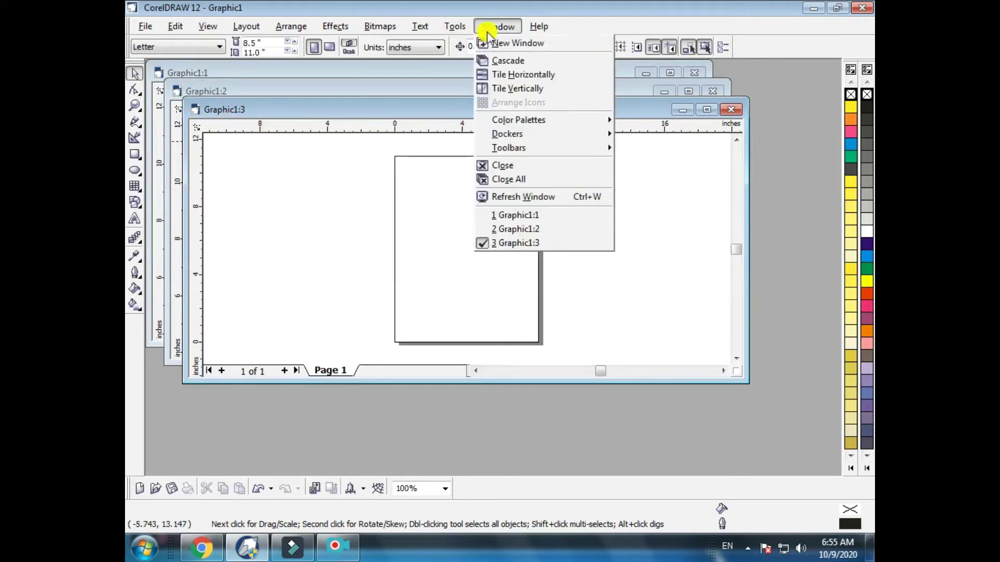
{"action": "left_click", "coordinate": [501, 77]}
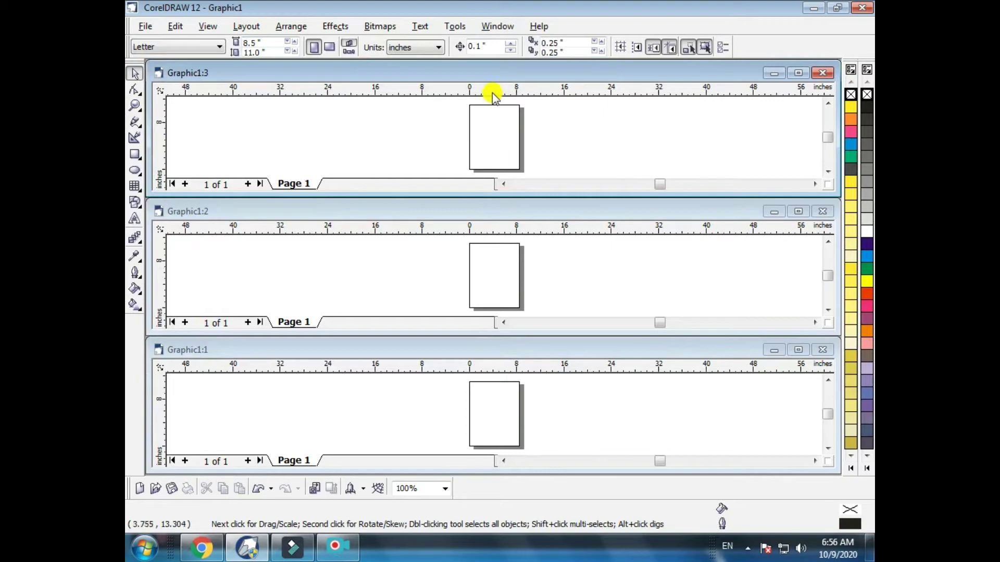
{"action": "left_click", "coordinate": [494, 28]}
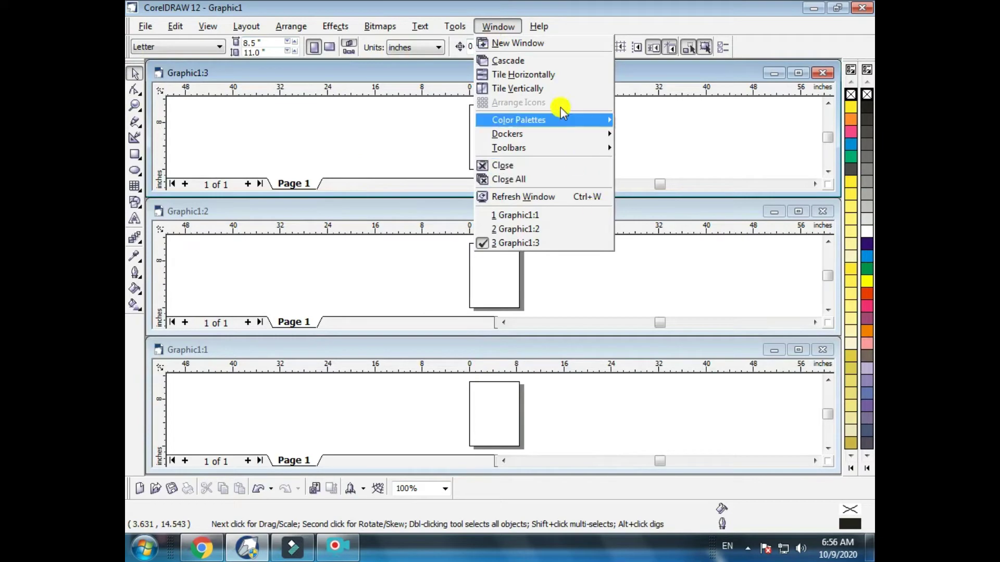
{"action": "mouse_move", "coordinate": [562, 119]}
{"action": "left_click", "coordinate": [557, 89]}
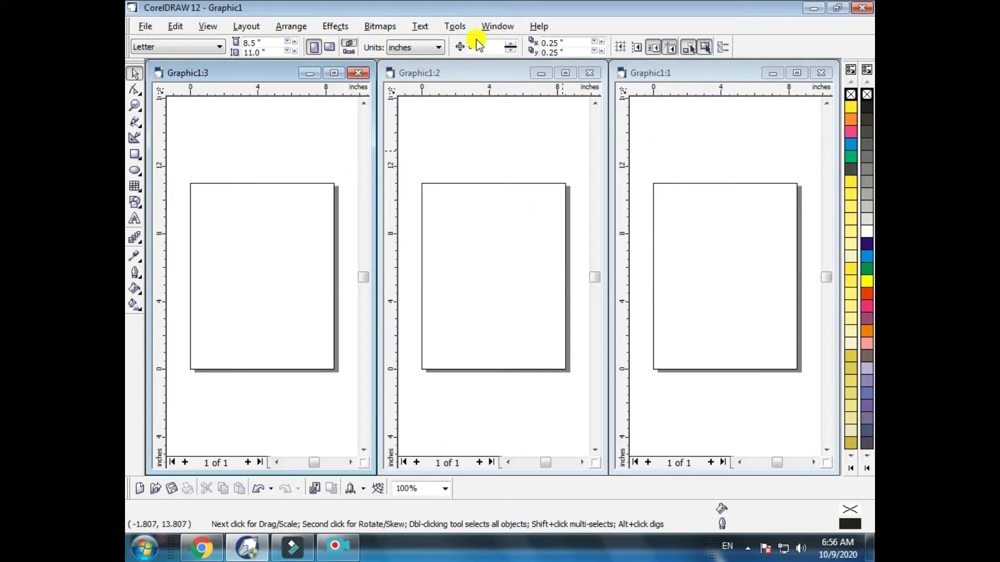
Open a fourth window of the drawing and tile all four windows vertically
{"action": "left_click", "coordinate": [500, 26]}
{"action": "left_click", "coordinate": [508, 37]}
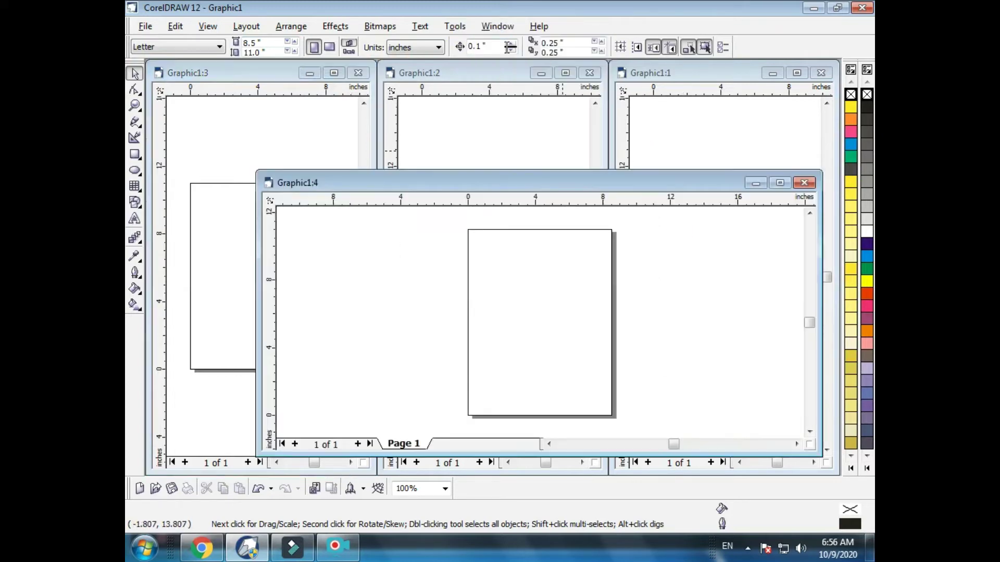
{"action": "left_click", "coordinate": [497, 26]}
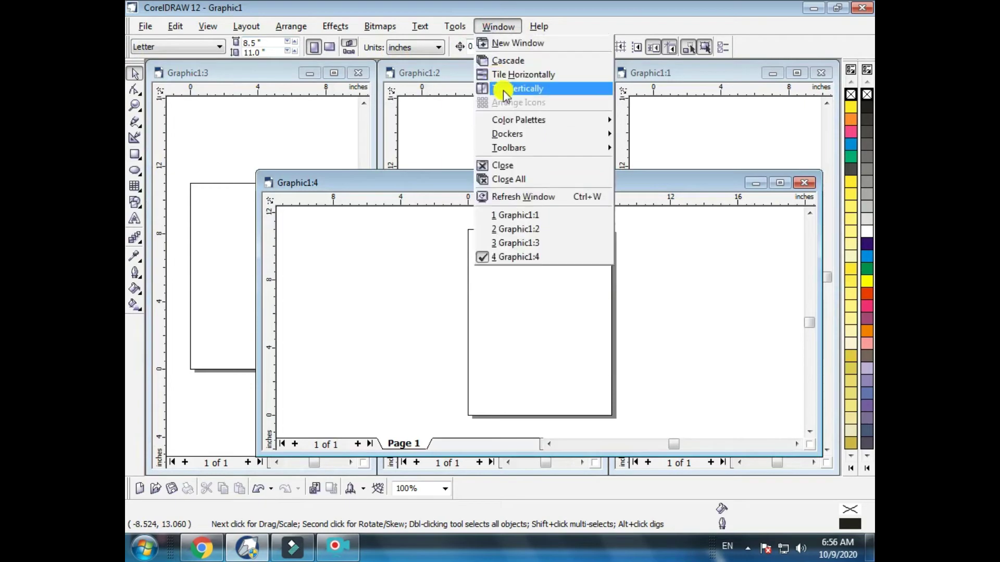
{"action": "left_click", "coordinate": [504, 91]}
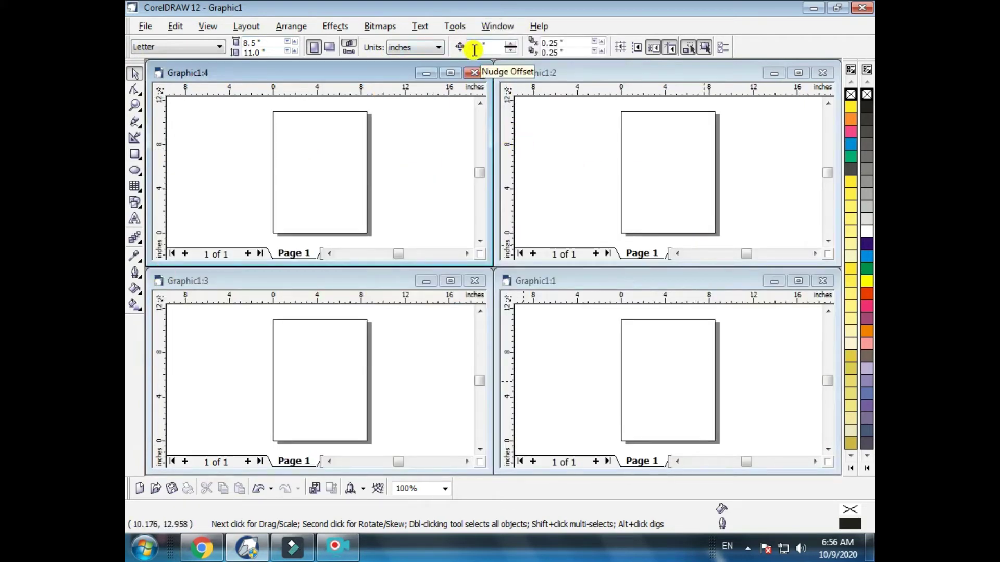
Close the extra windows of the drawing and maximize the one that remains
{"action": "left_click", "coordinate": [495, 26]}
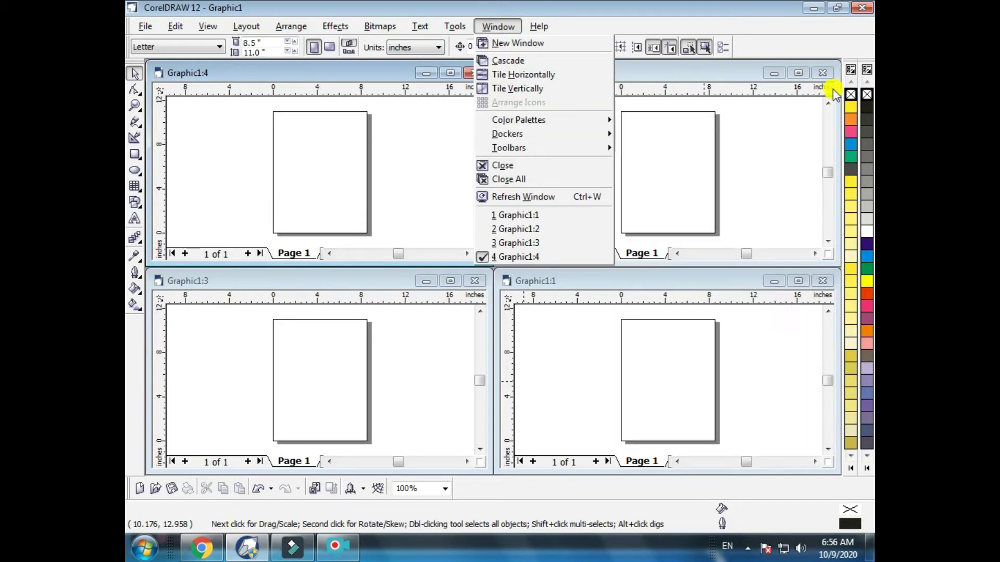
{"action": "left_click", "coordinate": [822, 73]}
{"action": "left_click", "coordinate": [480, 72]}
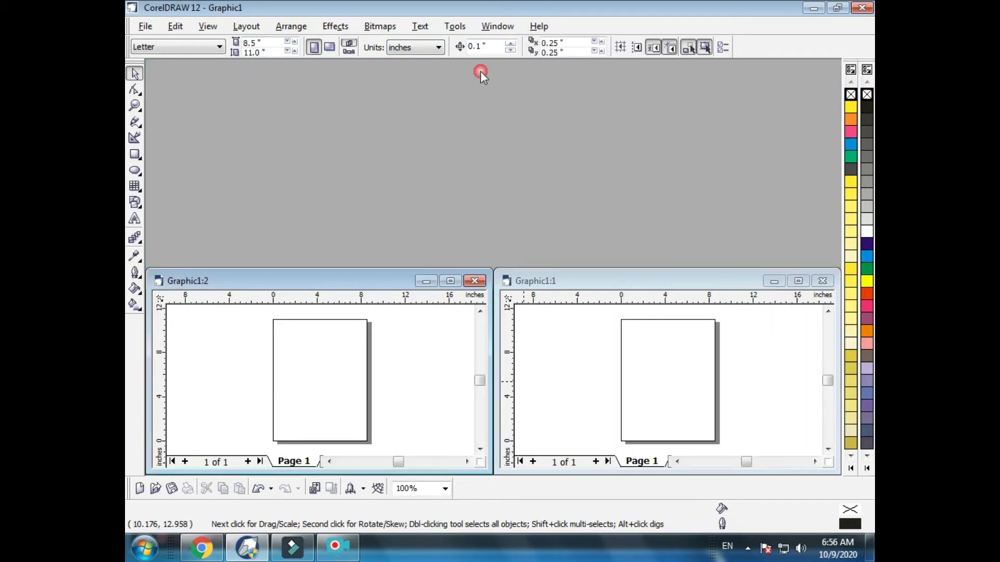
{"action": "left_click", "coordinate": [481, 284]}
{"action": "double_click", "coordinate": [714, 283]}
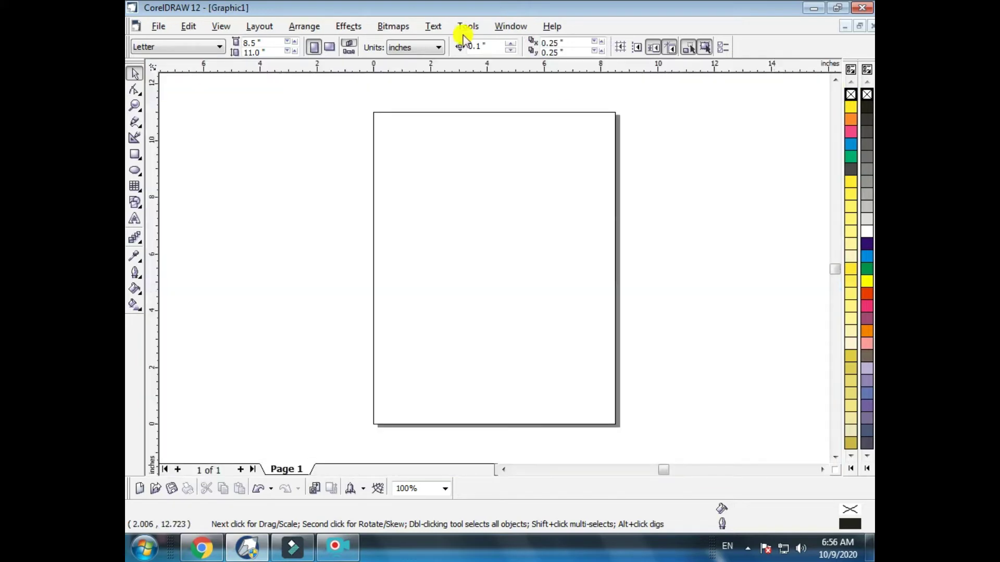
Display the PANTONE(R) solid matte color palette
{"action": "left_click", "coordinate": [487, 27]}
{"action": "left_click", "coordinate": [487, 29]}
{"action": "left_click", "coordinate": [493, 26]}
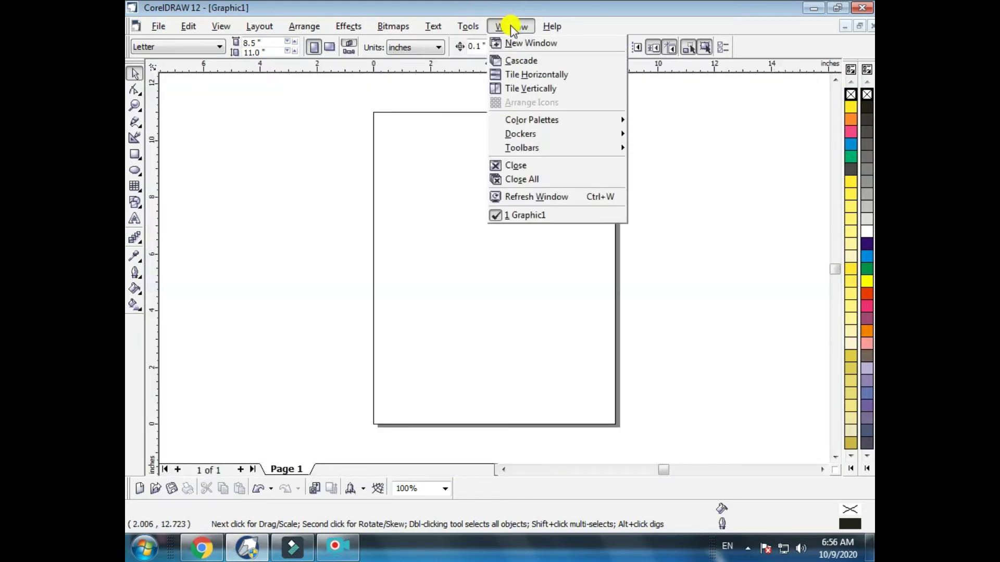
{"action": "mouse_move", "coordinate": [523, 118]}
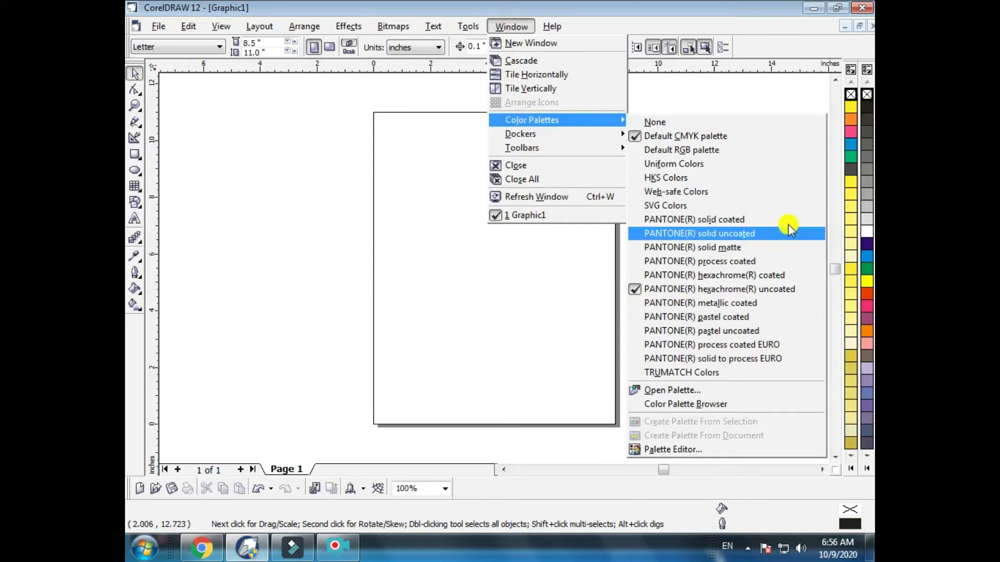
{"action": "left_click", "coordinate": [686, 247]}
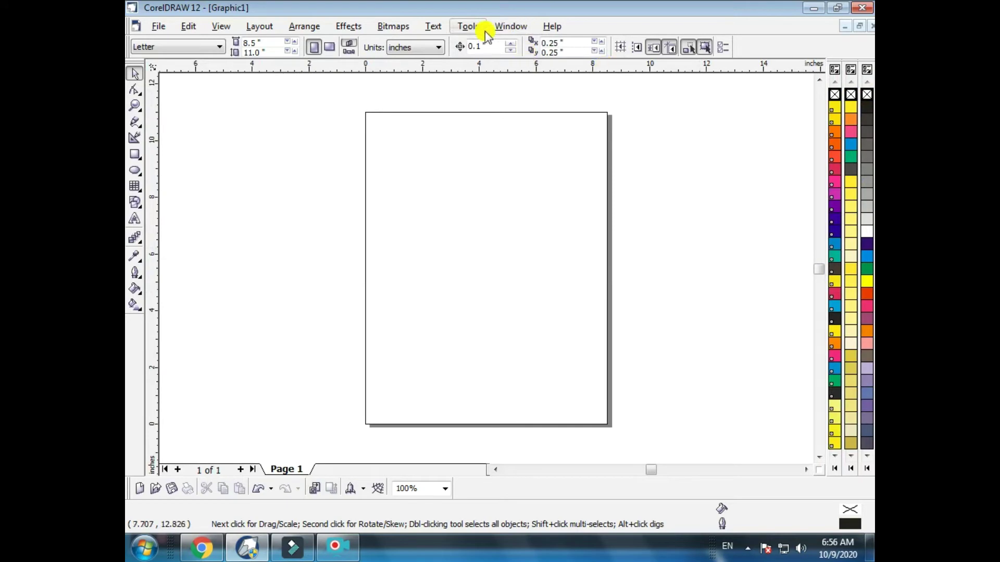
Display the SVG Colors palette alongside the other color palettes
{"action": "left_click", "coordinate": [501, 26]}
{"action": "mouse_move", "coordinate": [527, 123]}
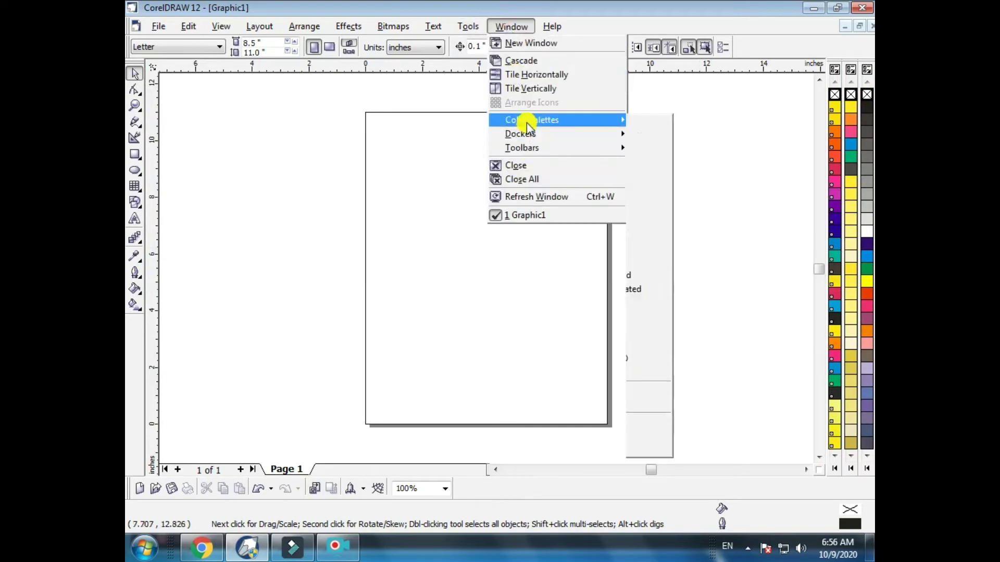
{"action": "left_click", "coordinate": [673, 209]}
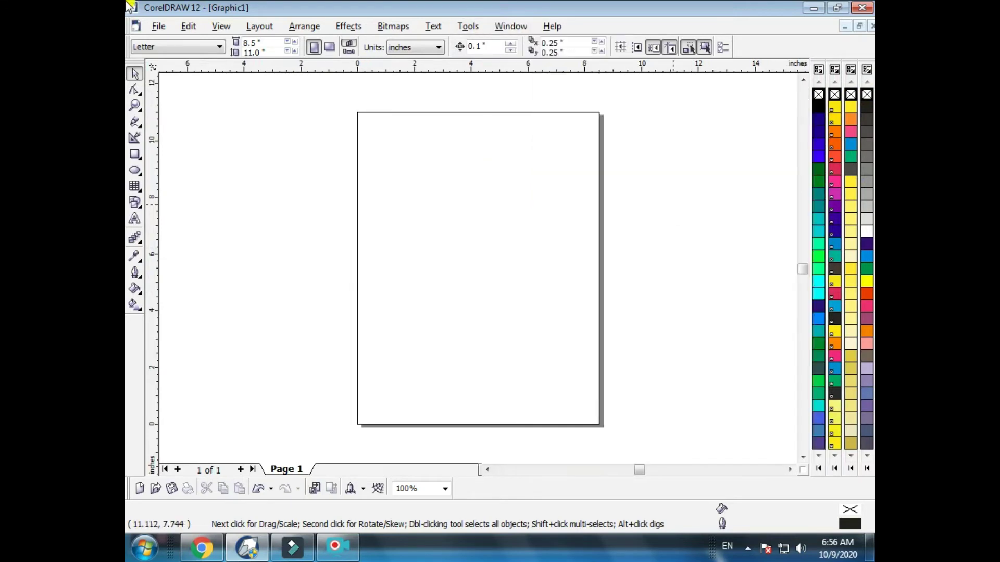
Open the Color docker and close it again
{"action": "left_click", "coordinate": [507, 28]}
{"action": "mouse_move", "coordinate": [517, 124]}
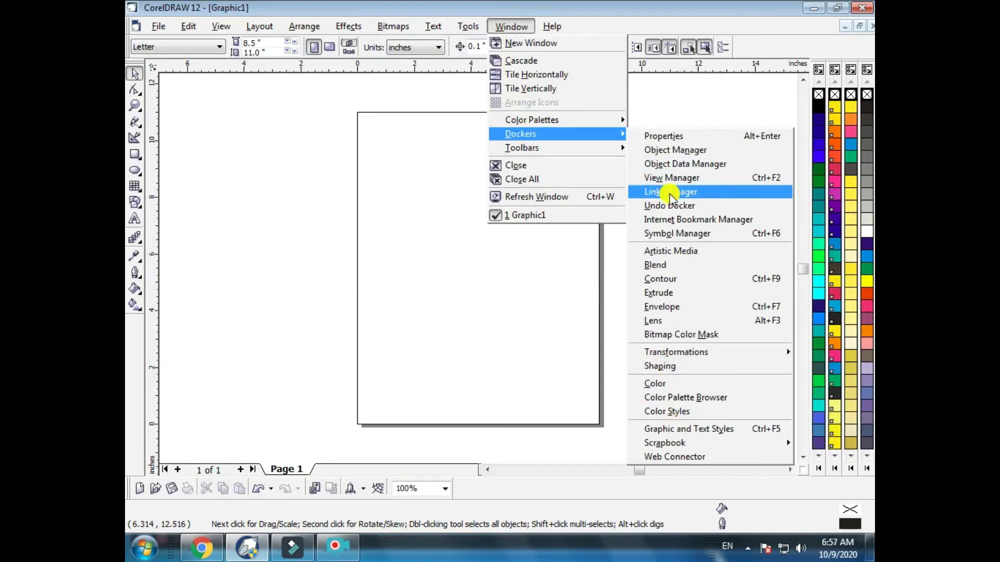
{"action": "left_click", "coordinate": [675, 384]}
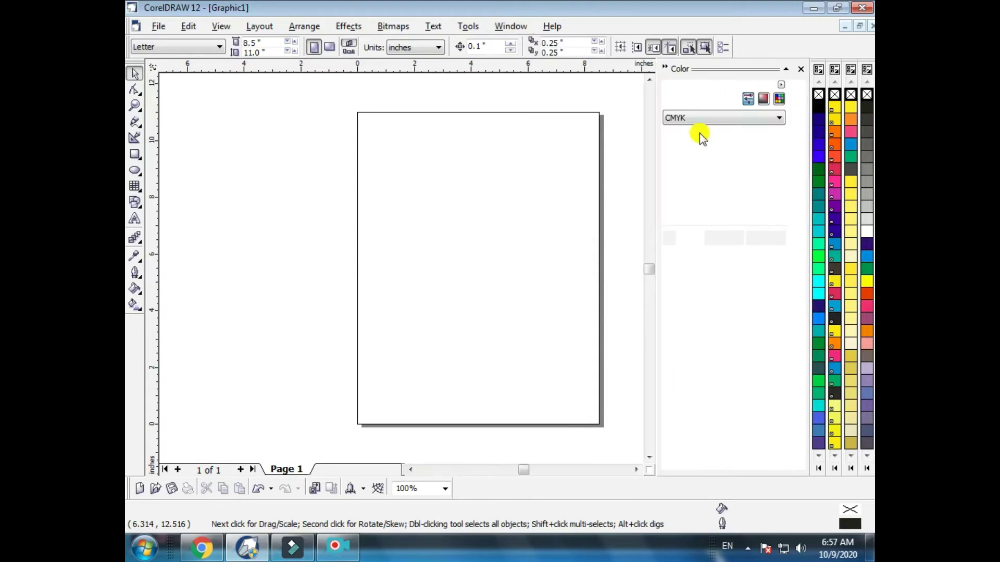
{"action": "left_click", "coordinate": [801, 69]}
Open the Lens docker and close it again
{"action": "left_click", "coordinate": [513, 26]}
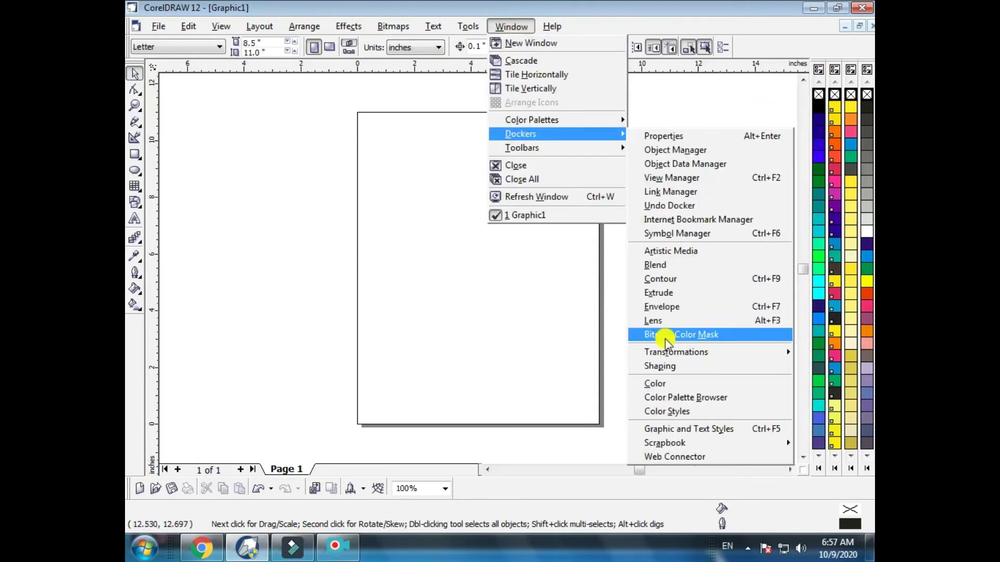
{"action": "left_click", "coordinate": [657, 321]}
{"action": "left_click", "coordinate": [797, 72]}
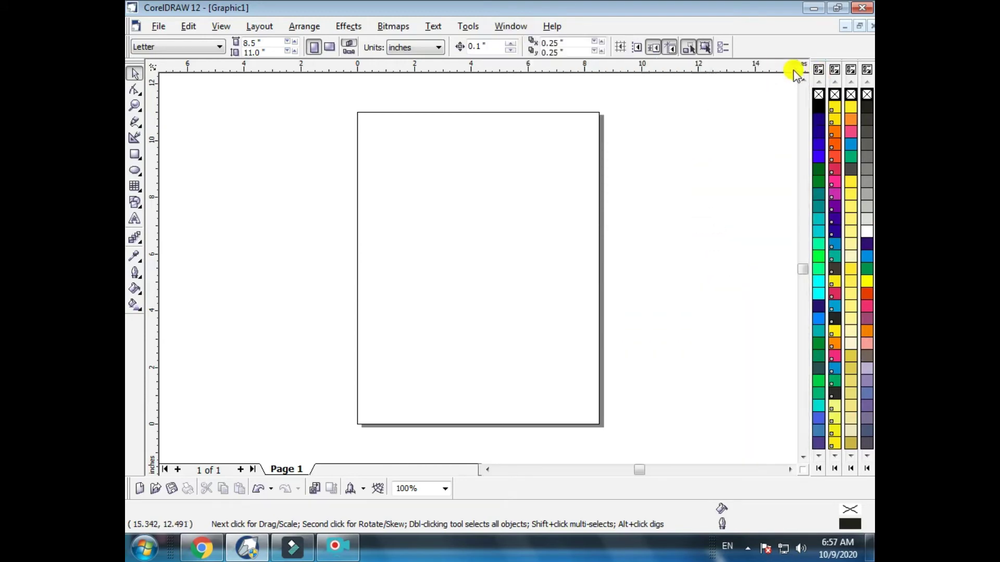
Display the Text toolbar and move it slightly lower, over the upper part of the drawing area
{"action": "left_click", "coordinate": [507, 31]}
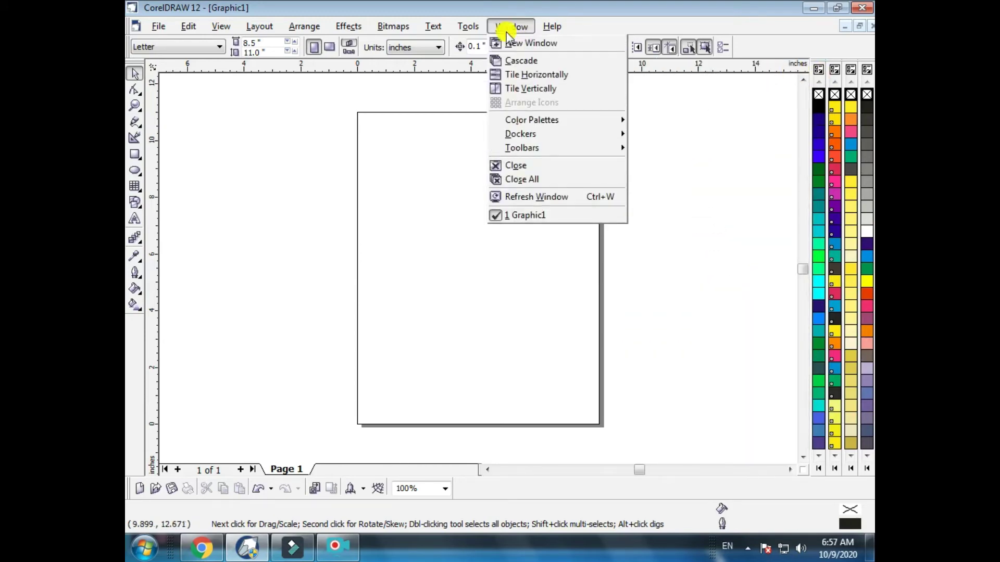
{"action": "mouse_move", "coordinate": [522, 151]}
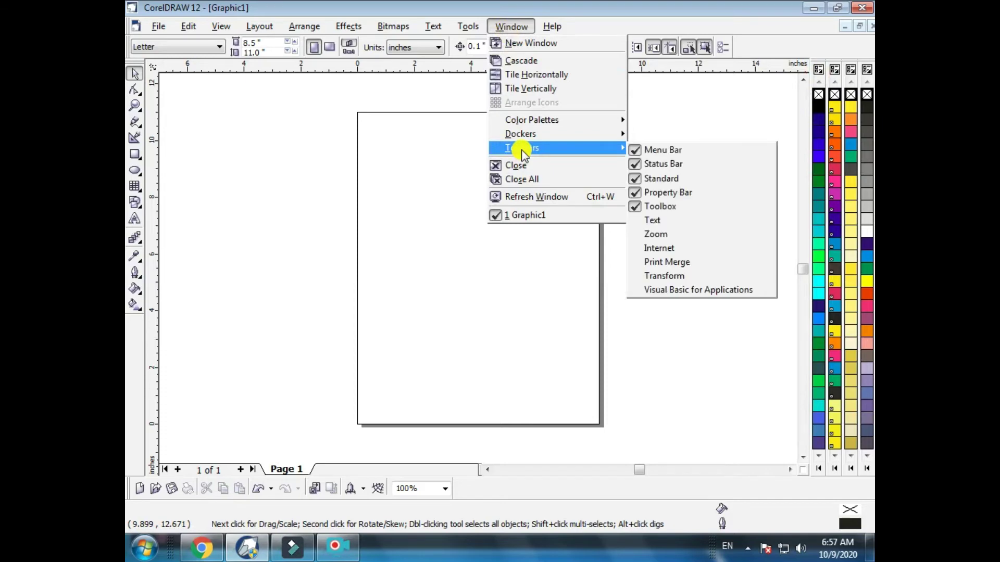
{"action": "left_click", "coordinate": [652, 221]}
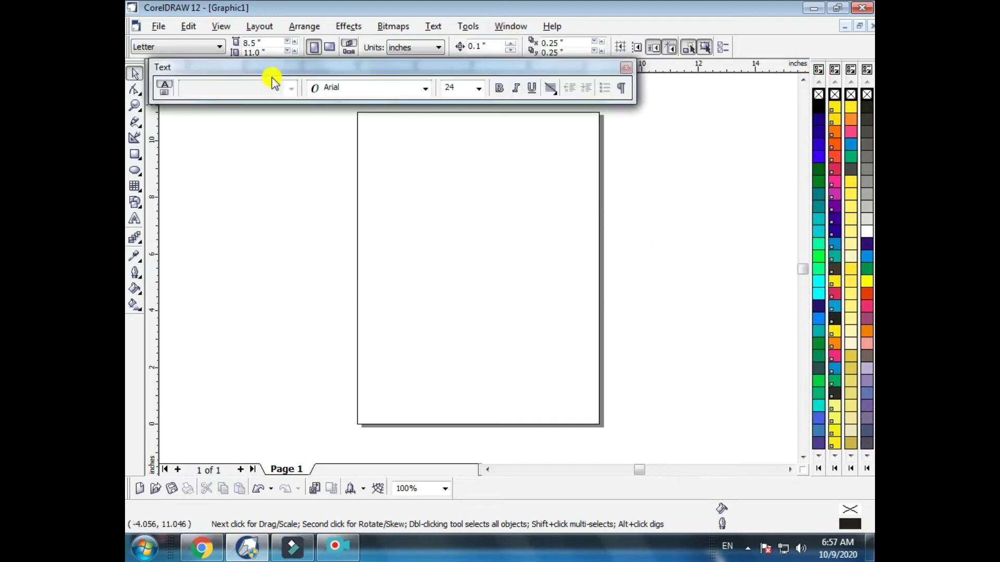
{"action": "left_click_drag", "start_coordinate": [272, 78], "coordinate": [283, 98]}
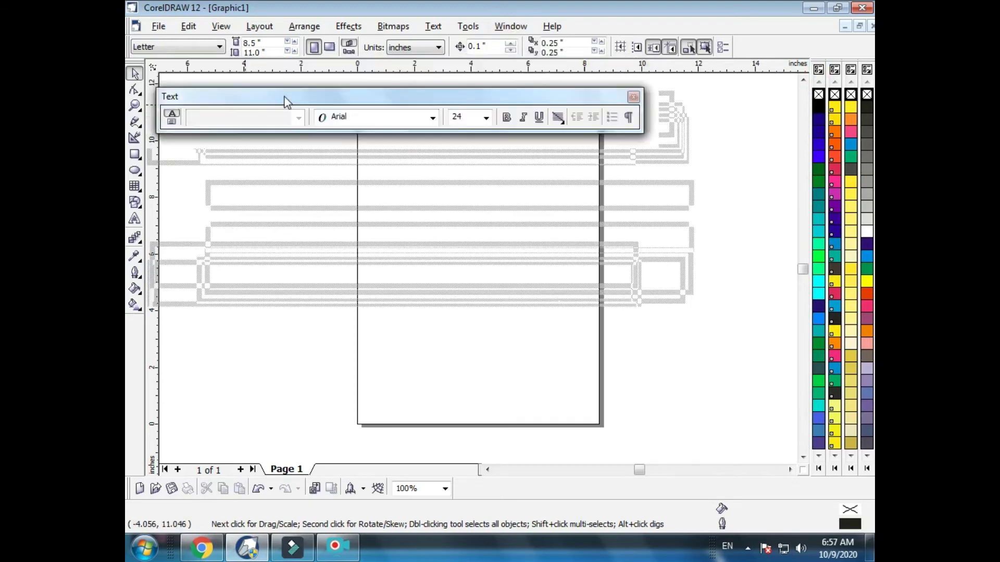
Display the Internet toolbar and place it directly beneath the floating Text toolbar
{"action": "left_click", "coordinate": [468, 26]}
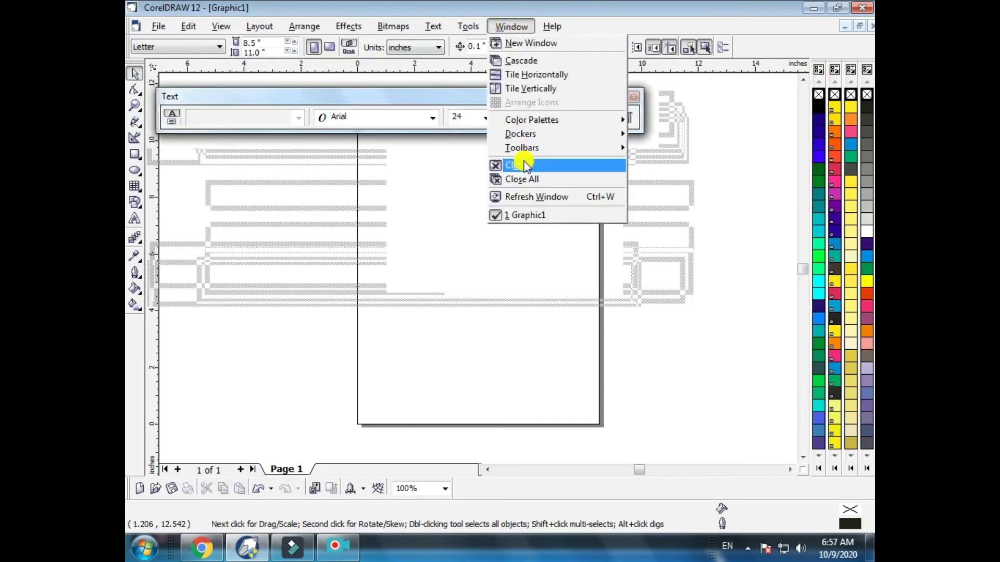
{"action": "mouse_move", "coordinate": [524, 151]}
{"action": "left_click", "coordinate": [721, 250]}
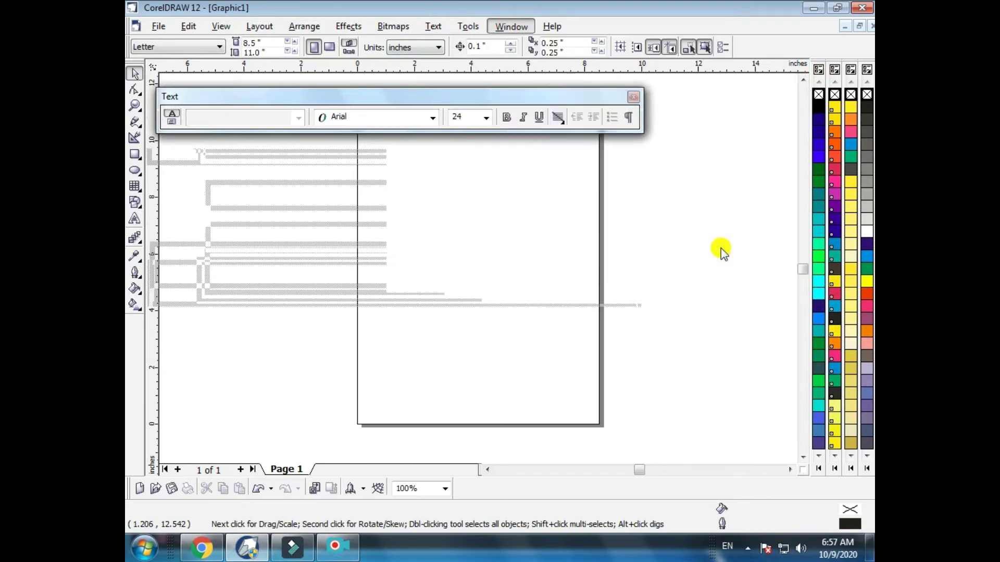
{"action": "left_click_drag", "start_coordinate": [490, 111], "coordinate": [432, 152]}
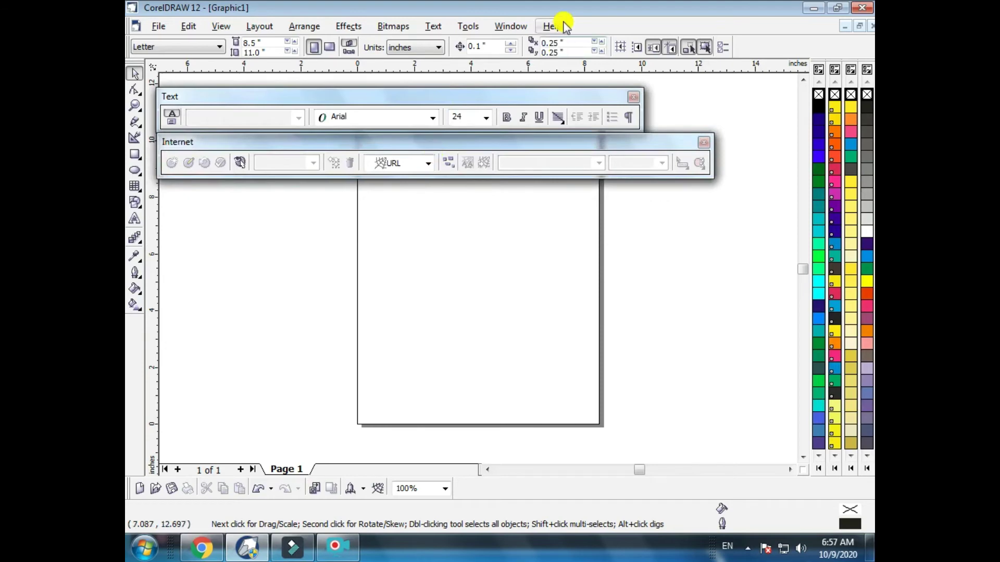
Display the Print Merge toolbar and move it below the floating Internet toolbar
{"action": "left_click", "coordinate": [507, 27]}
{"action": "mouse_move", "coordinate": [526, 148]}
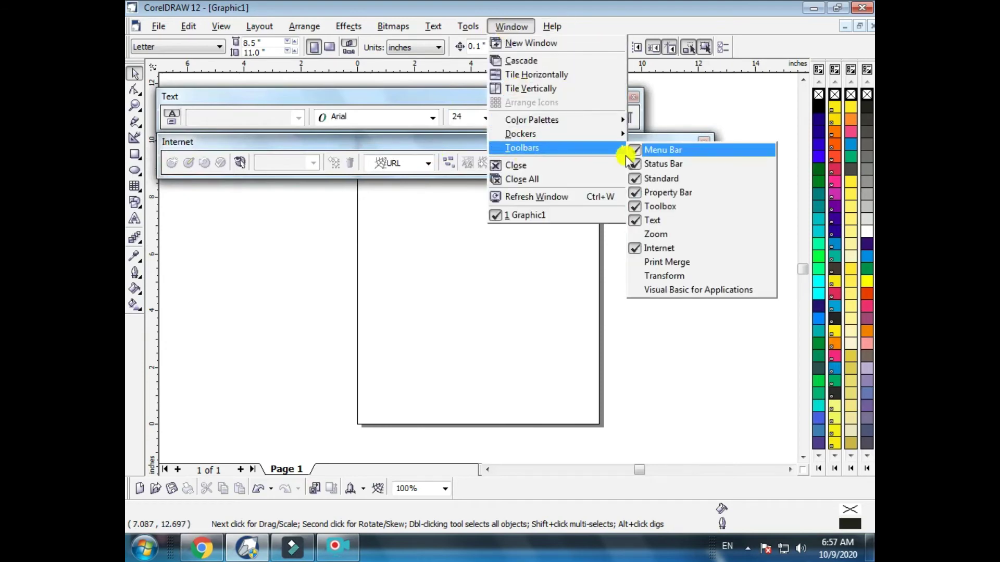
{"action": "left_click", "coordinate": [683, 263]}
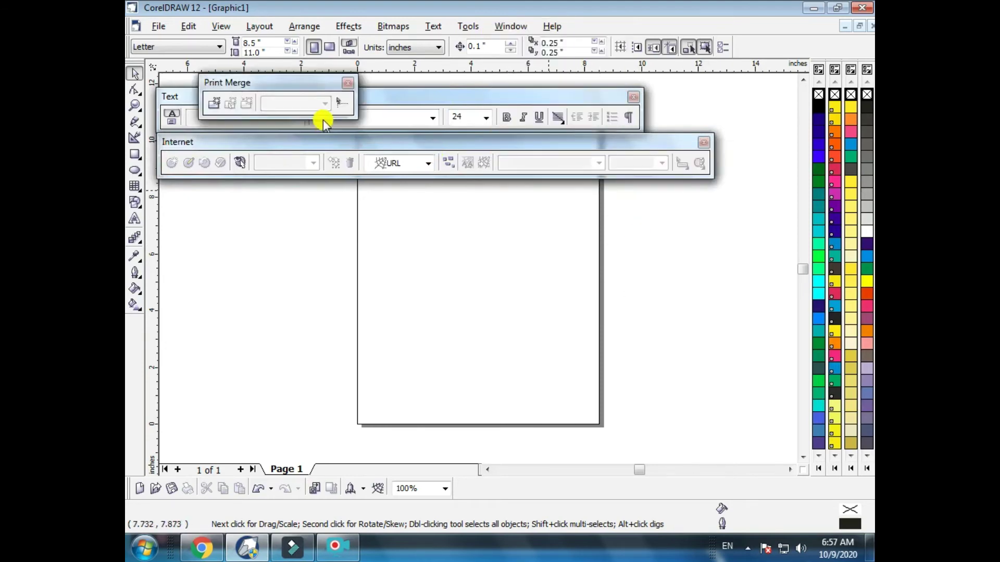
{"action": "left_click_drag", "start_coordinate": [292, 105], "coordinate": [255, 217]}
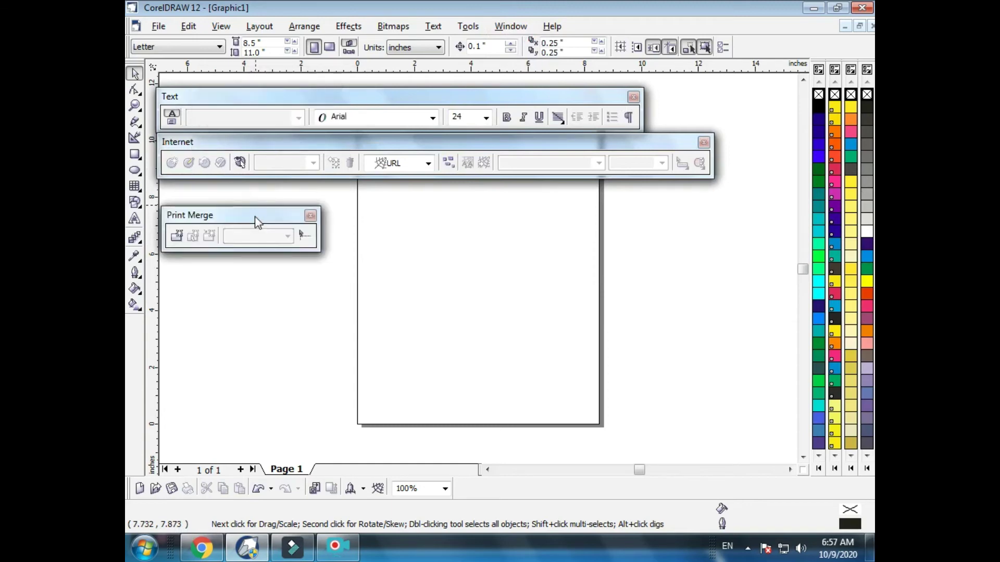
Close the floating Print Merge, Internet and Text toolbars
{"action": "left_click", "coordinate": [311, 218]}
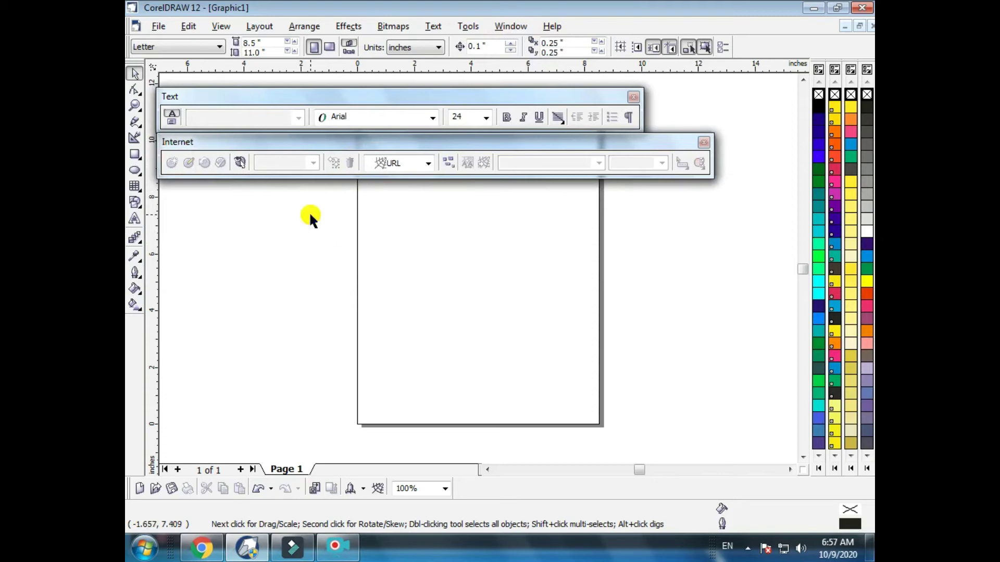
{"action": "left_click", "coordinate": [703, 144]}
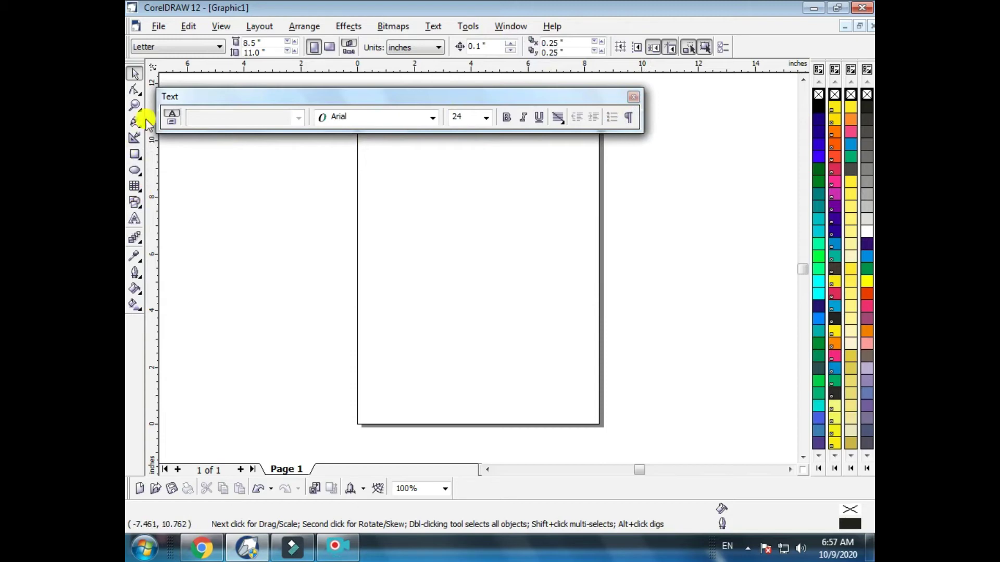
{"action": "left_click", "coordinate": [632, 97]}
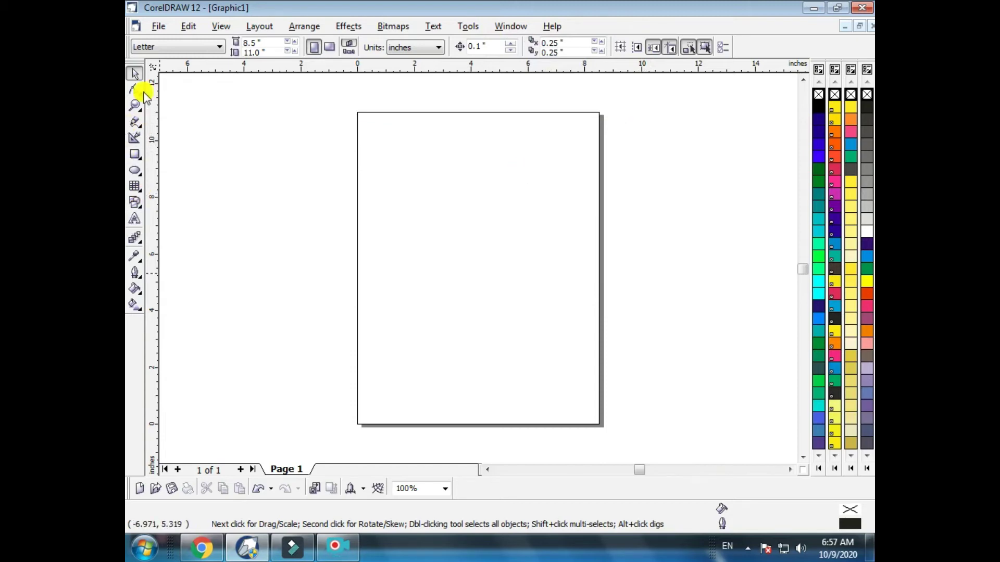
Open three additional windows of the Graphic1 document
{"action": "left_click", "coordinate": [511, 26]}
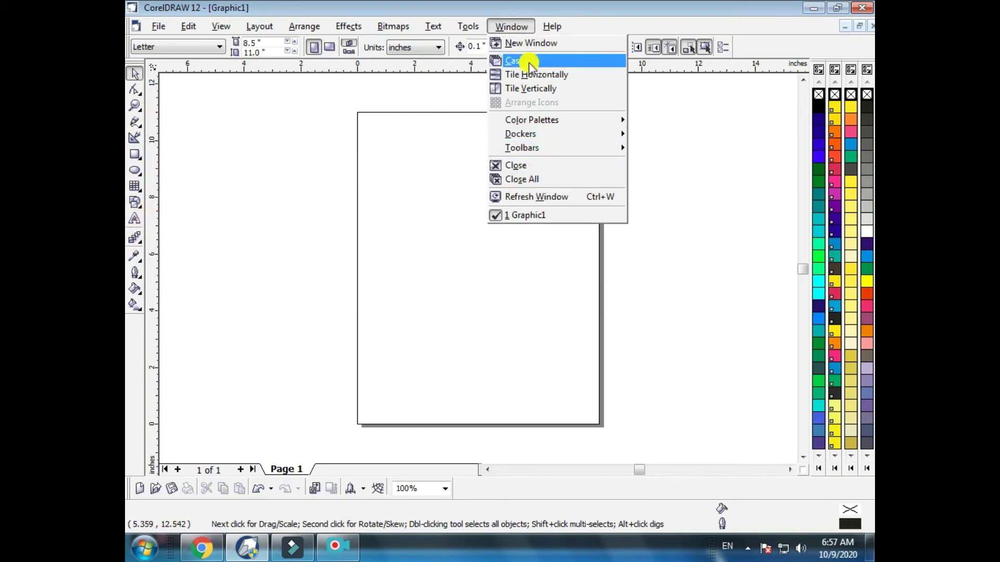
{"action": "left_click", "coordinate": [515, 26]}
{"action": "left_click", "coordinate": [513, 27]}
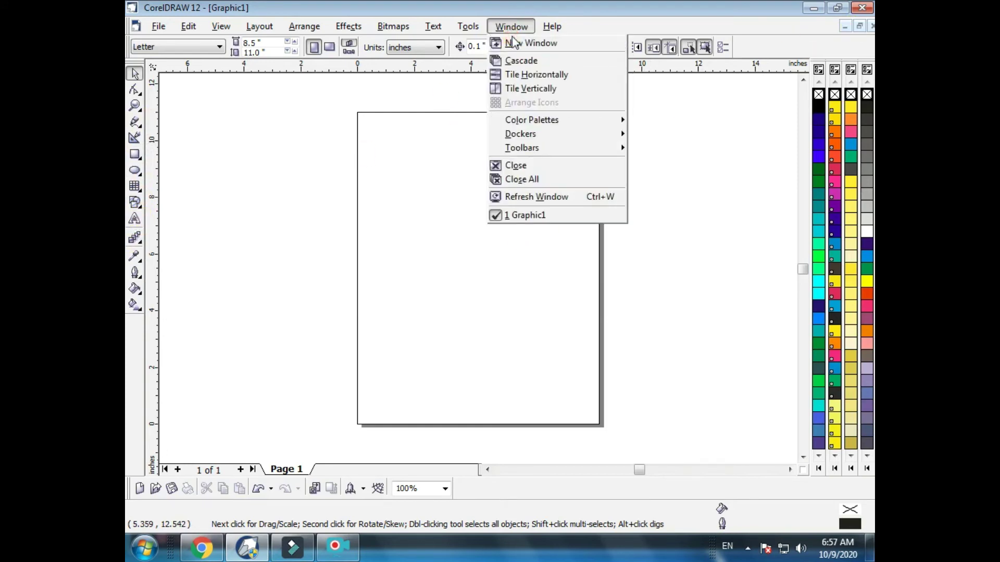
{"action": "left_click", "coordinate": [514, 43]}
{"action": "left_click", "coordinate": [511, 26]}
{"action": "left_click", "coordinate": [510, 27]}
{"action": "left_click", "coordinate": [510, 27]}
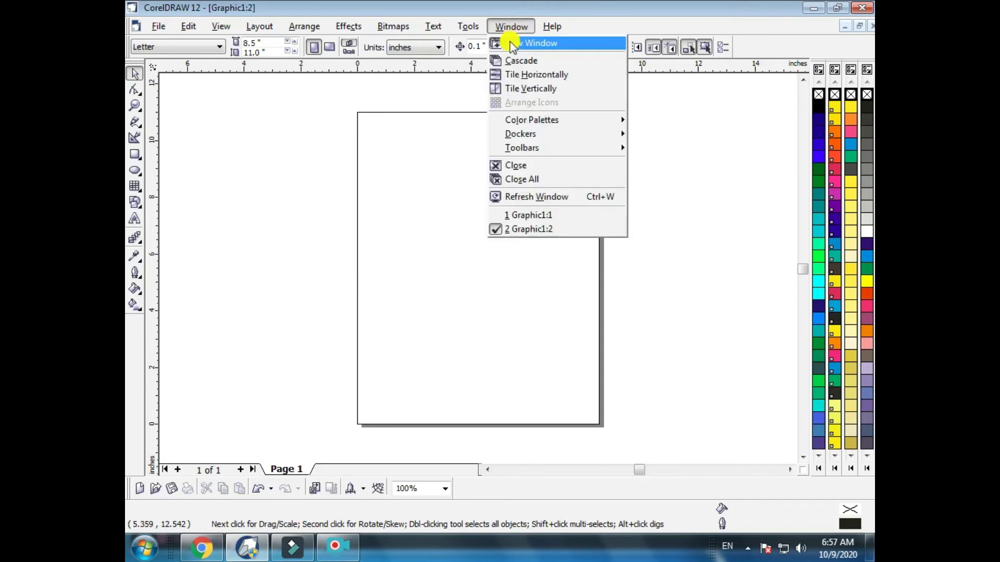
{"action": "left_click", "coordinate": [514, 42]}
{"action": "left_click", "coordinate": [512, 26]}
{"action": "left_click", "coordinate": [514, 43]}
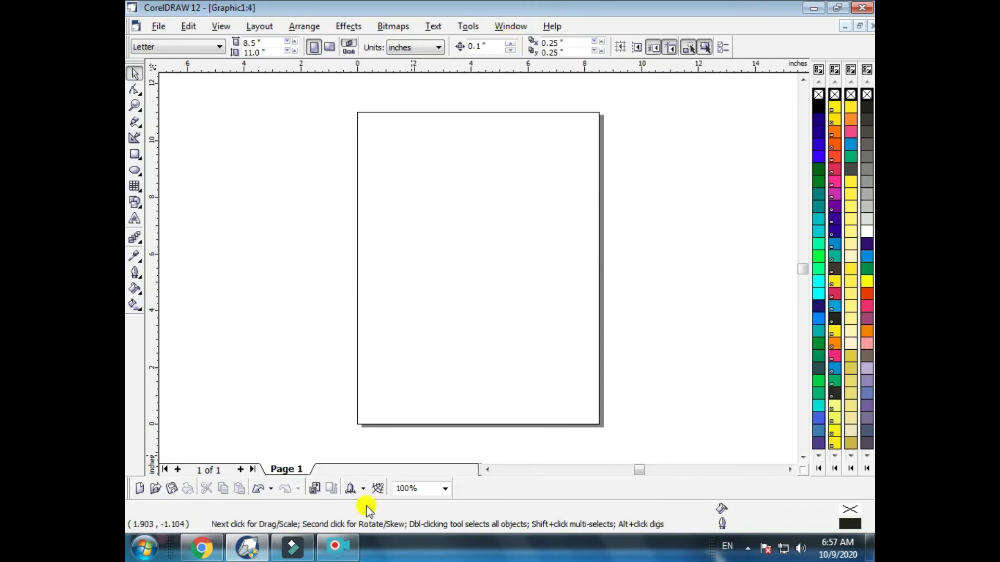
Restore the maximized document window and rearrange the overlapping windows, bringing Graphic1:3 to the front
{"action": "left_click", "coordinate": [859, 26]}
{"action": "left_click_drag", "start_coordinate": [552, 90], "coordinate": [567, 243]}
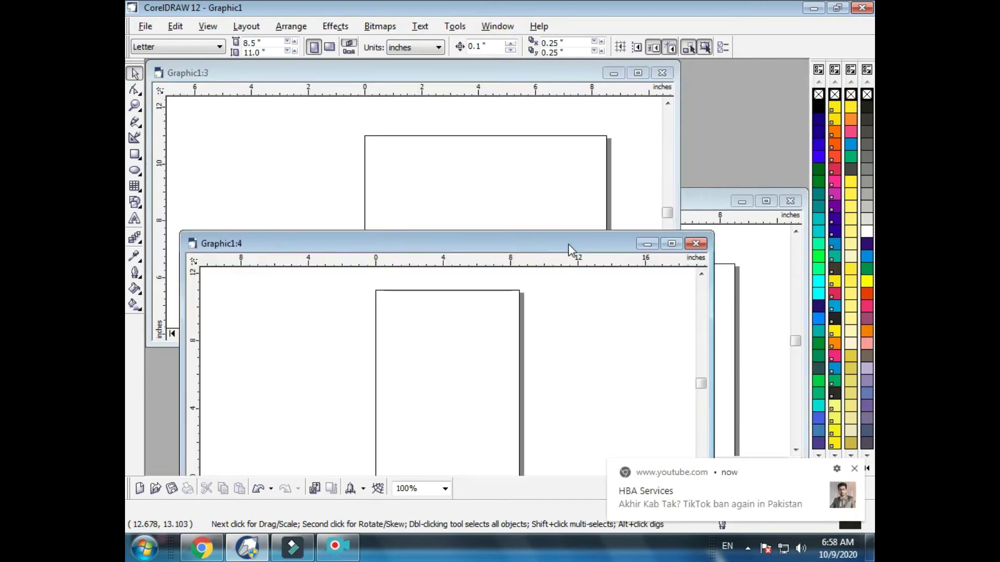
{"action": "left_click", "coordinate": [717, 263]}
{"action": "left_click_drag", "start_coordinate": [666, 198], "coordinate": [634, 182]}
{"action": "left_click", "coordinate": [381, 148]}
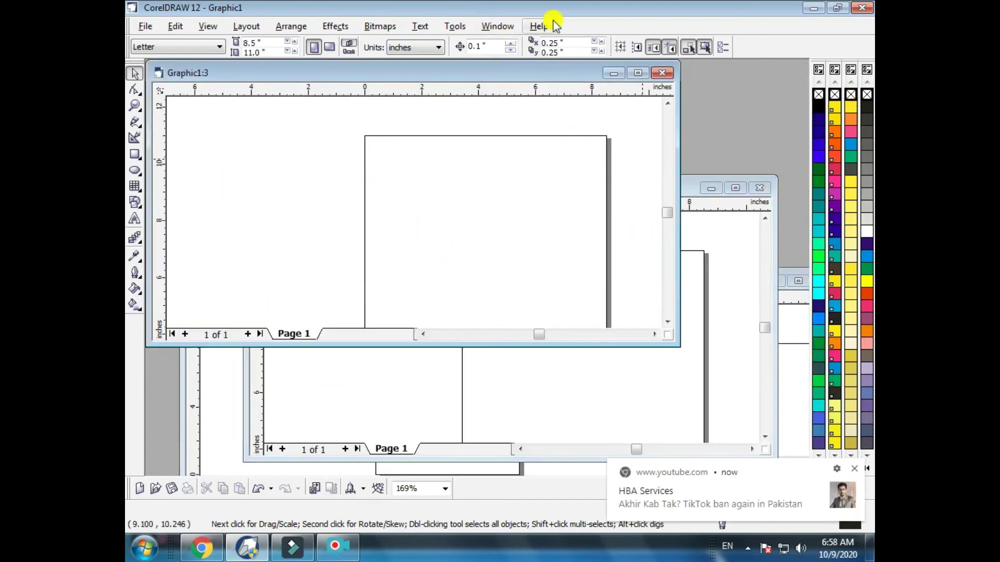
Close the Graphic1:3 window and move the Graphic1:2 window higher in the workspace
{"action": "left_click", "coordinate": [508, 27]}
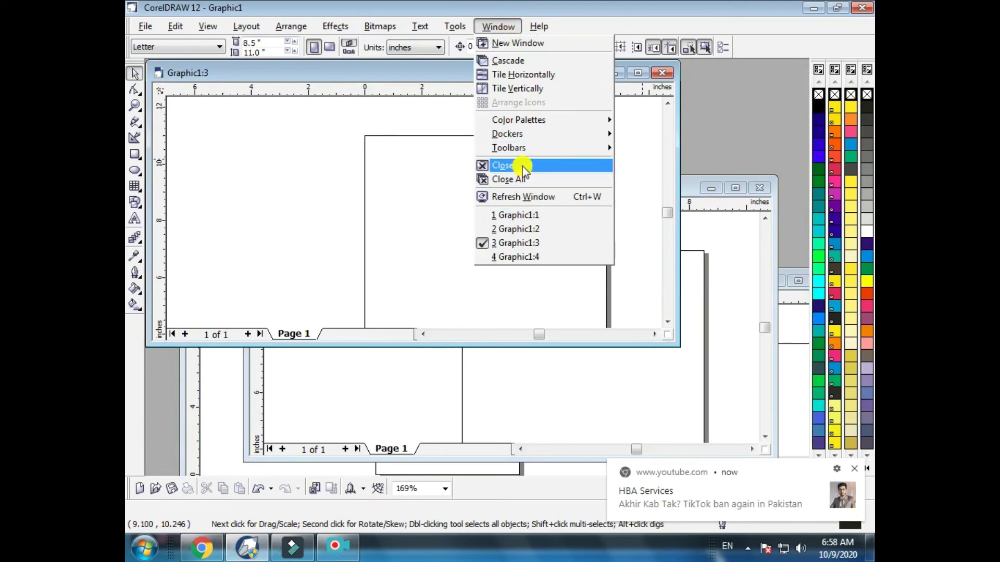
{"action": "left_click", "coordinate": [371, 169]}
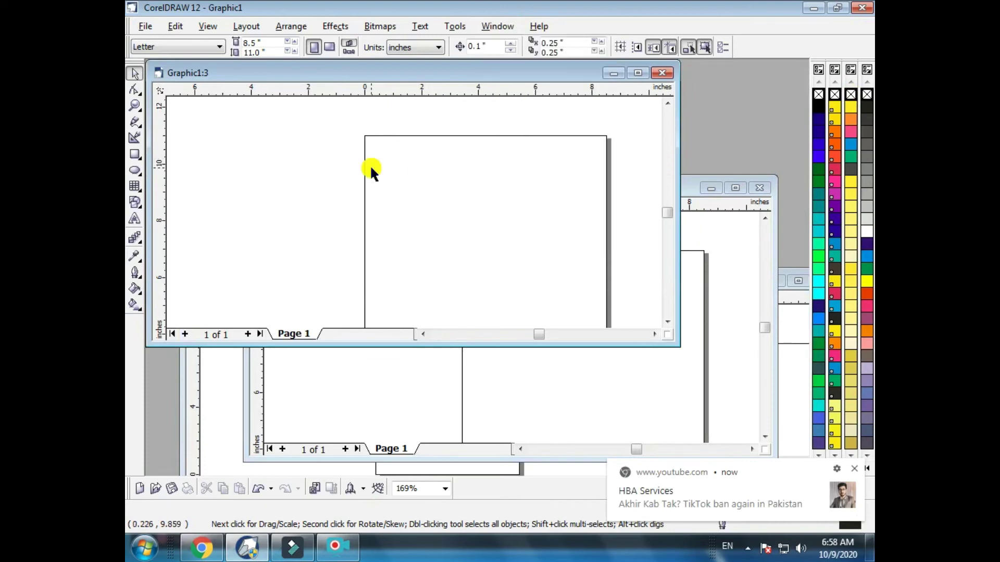
{"action": "left_click", "coordinate": [498, 26]}
{"action": "left_click", "coordinate": [497, 169]}
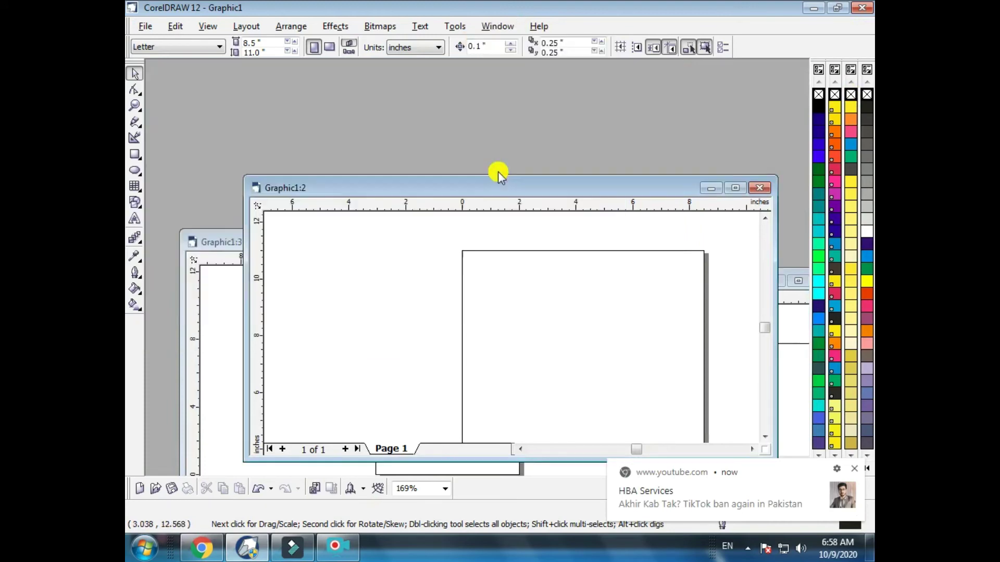
{"action": "left_click_drag", "start_coordinate": [487, 189], "coordinate": [420, 88]}
{"action": "left_click", "coordinate": [395, 134]}
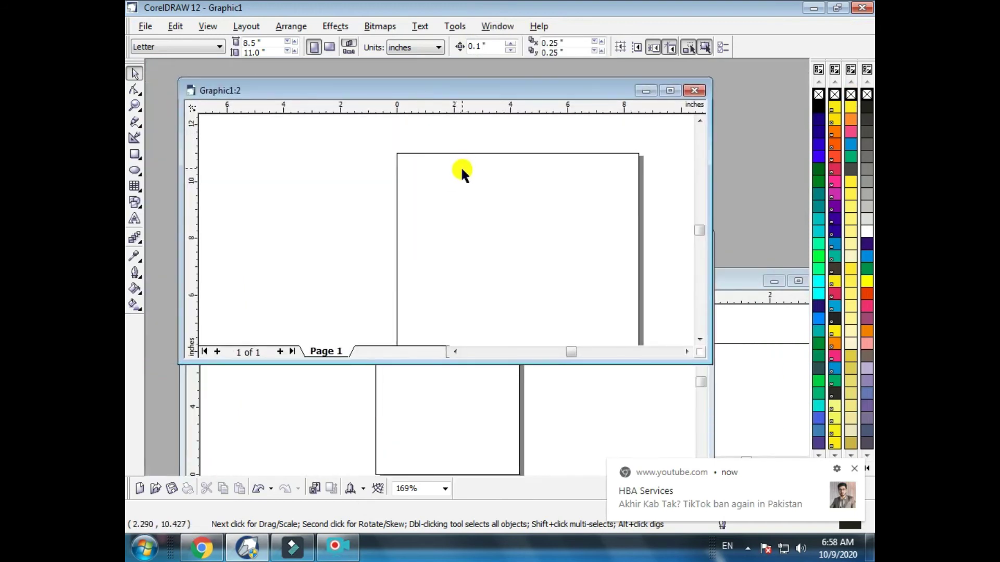
Close all document windows at once without saving the changes to Graphic1
{"action": "left_click", "coordinate": [484, 29]}
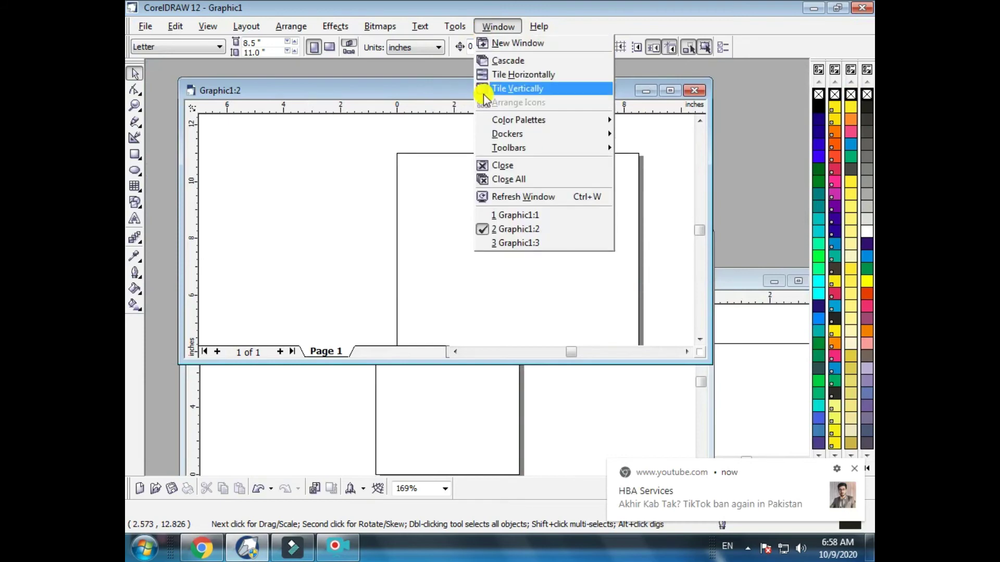
{"action": "left_click", "coordinate": [492, 184]}
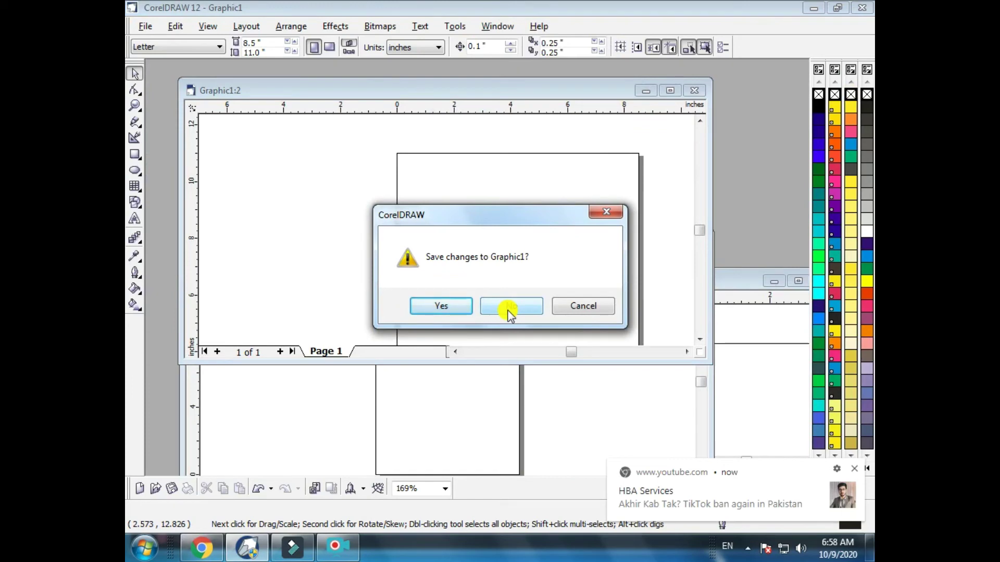
{"action": "left_click", "coordinate": [507, 308]}
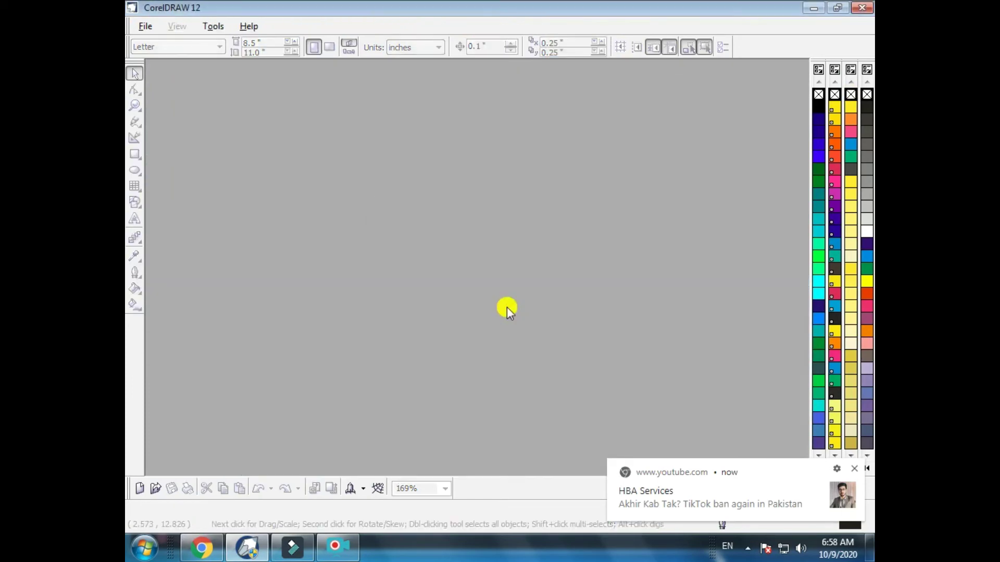
Create a new blank document and refresh its window
{"action": "left_click", "coordinate": [145, 26]}
{"action": "left_click", "coordinate": [156, 39]}
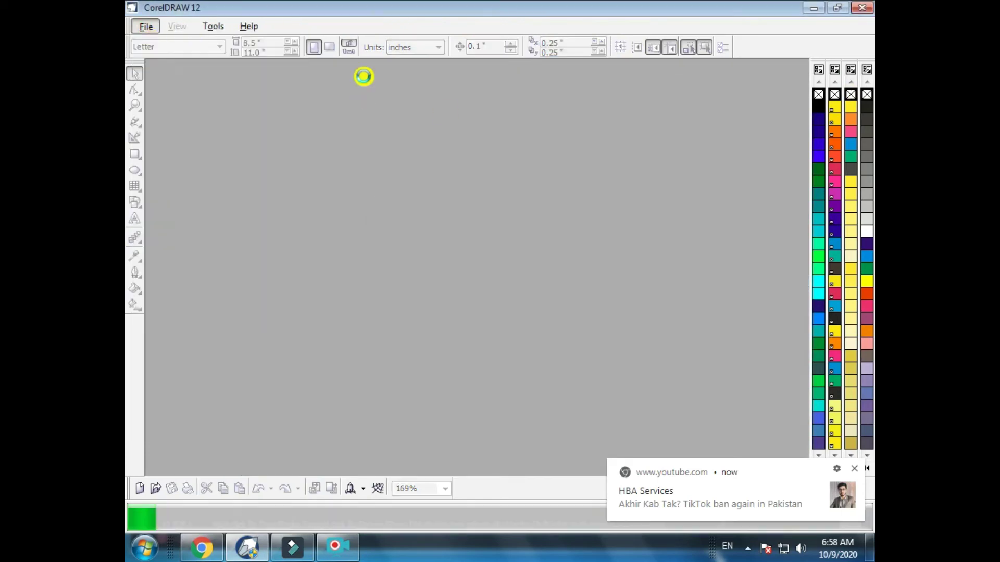
{"action": "left_click", "coordinate": [511, 26]}
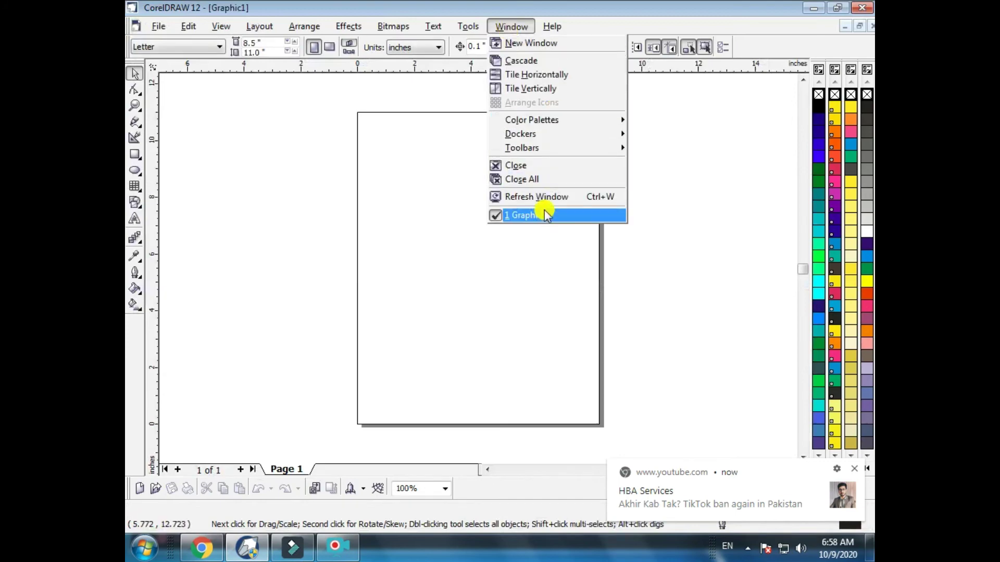
{"action": "left_click", "coordinate": [545, 201]}
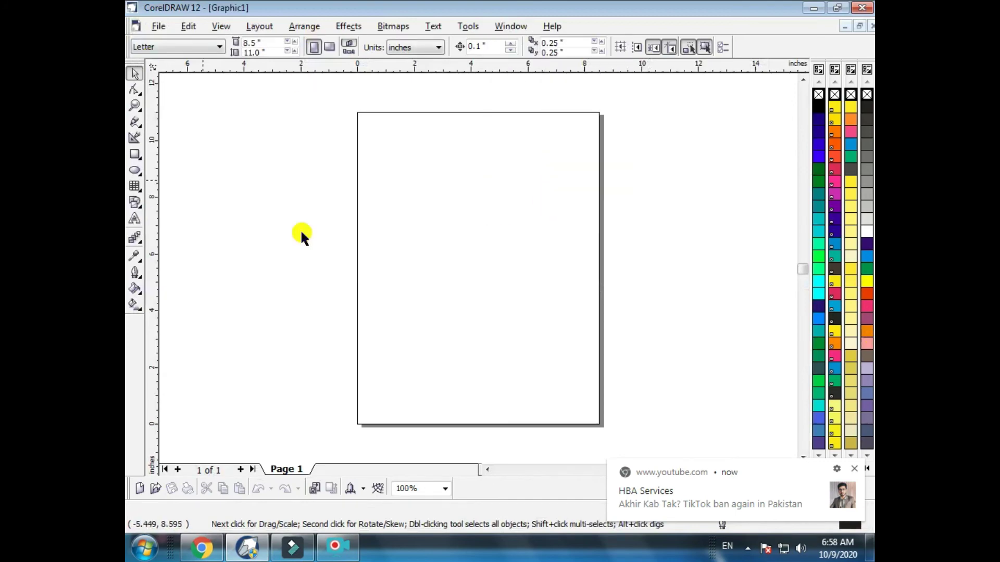
Open two additional windows of the new document and check the list of open windows
{"action": "left_click", "coordinate": [521, 28]}
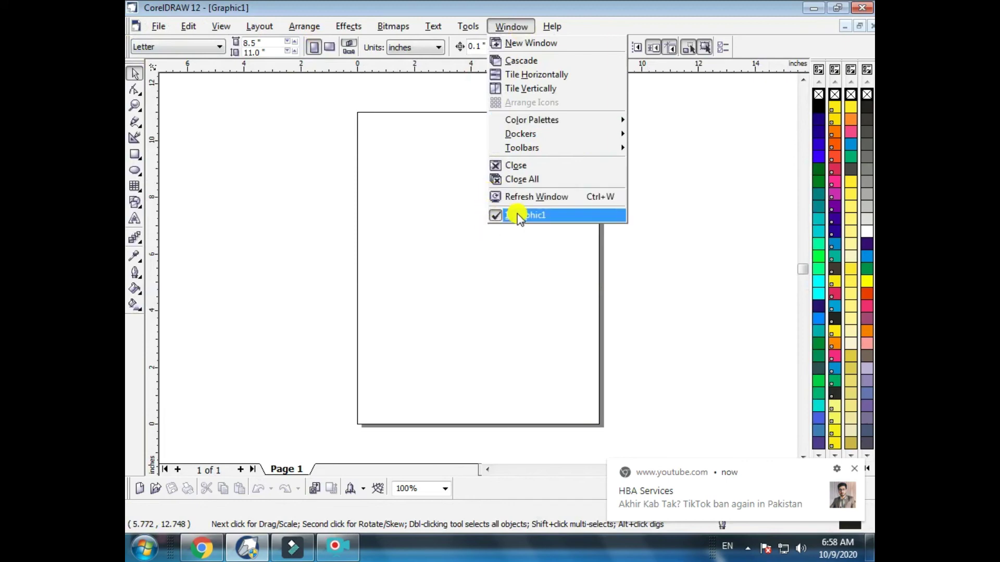
{"action": "left_click", "coordinate": [518, 42]}
{"action": "left_click", "coordinate": [509, 26]}
{"action": "left_click", "coordinate": [519, 44]}
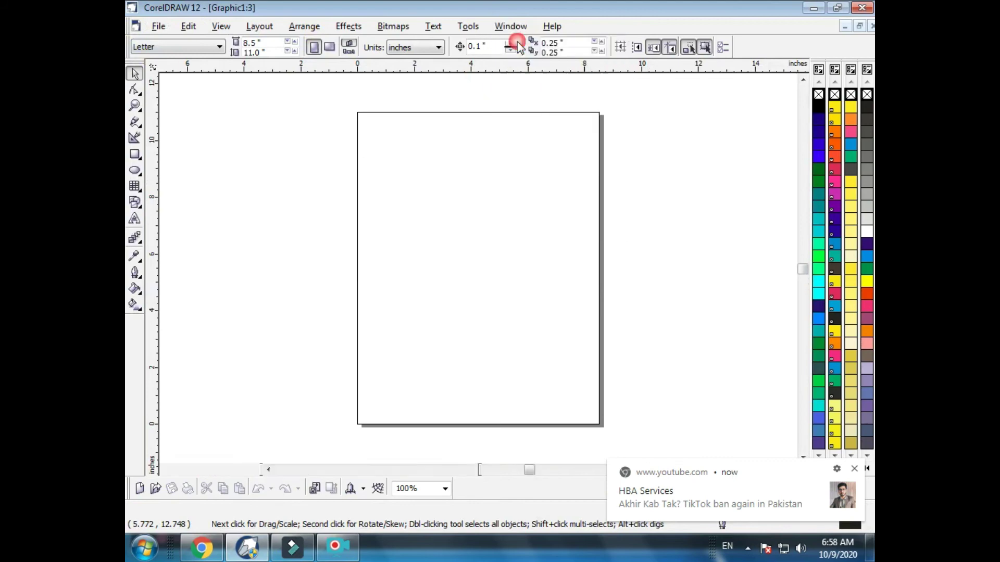
{"action": "left_click", "coordinate": [512, 26]}
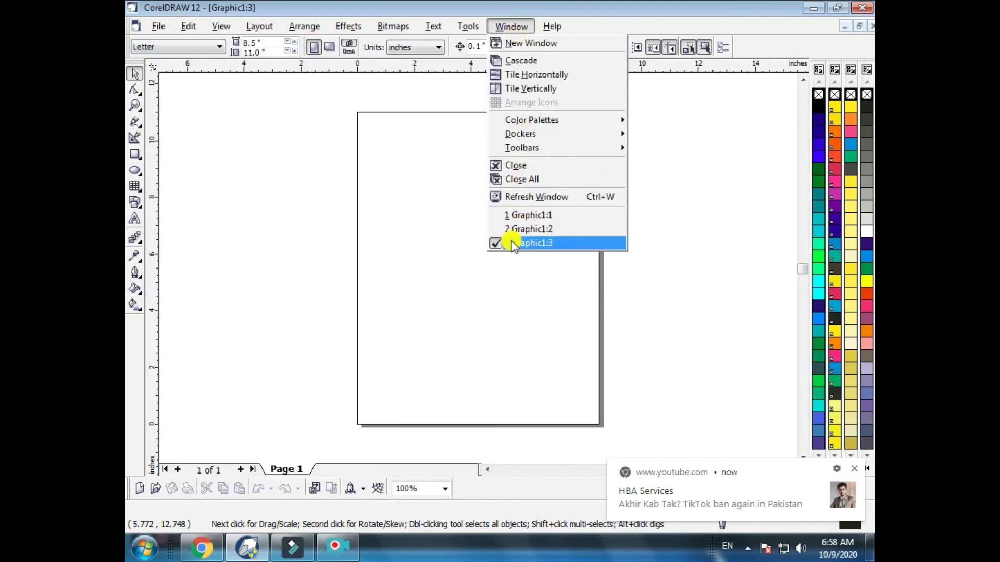
{"action": "left_click", "coordinate": [286, 178]}
Draw a rectangle about 3.2 by 3.0 inches across the page's left edge and fill it with pinkish red
{"action": "left_click", "coordinate": [134, 154]}
{"action": "left_click_drag", "start_coordinate": [394, 281], "coordinate": [302, 197]}
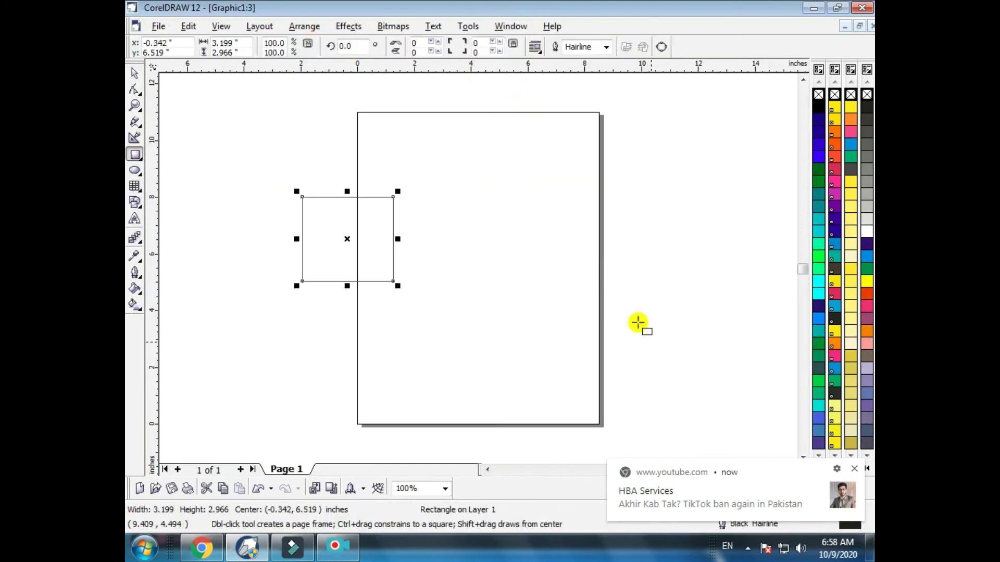
{"action": "left_click", "coordinate": [867, 307]}
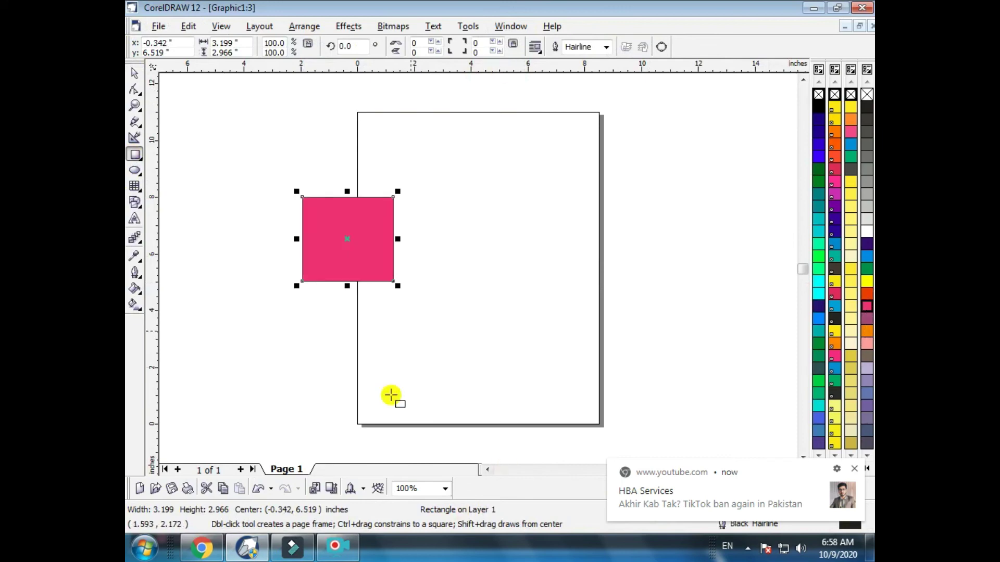
Switch to the Graphic1:2 document window and restore the document windows from their maximized state
{"action": "left_click", "coordinate": [511, 26]}
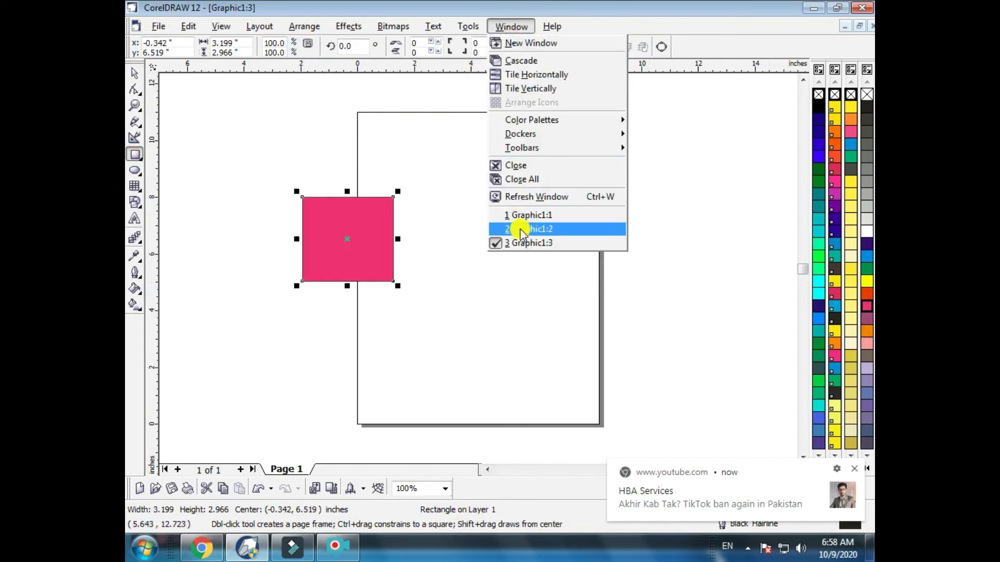
{"action": "left_click", "coordinate": [521, 230]}
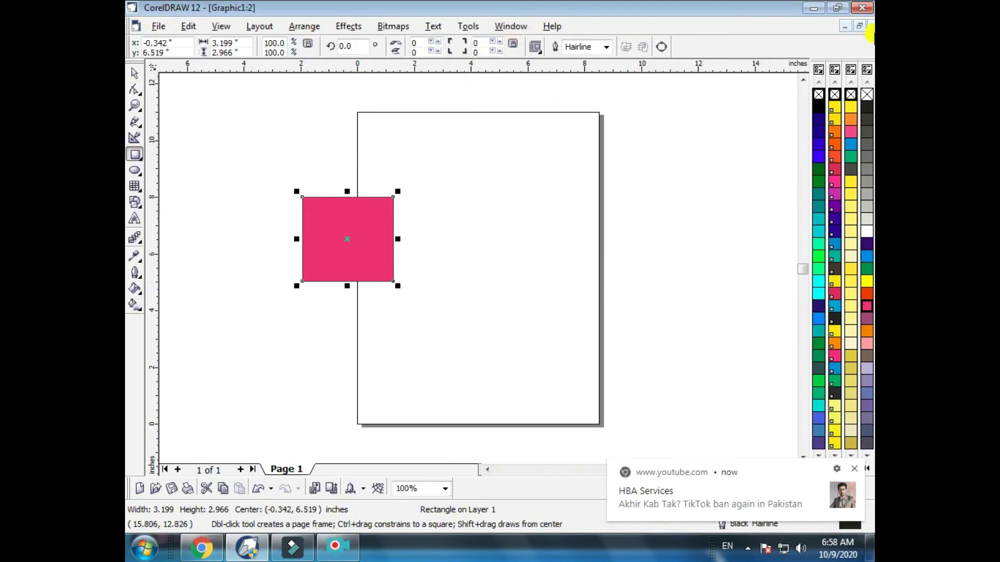
{"action": "left_click", "coordinate": [859, 26]}
Move the floating Graphic1:3 and Graphic1:1 windows apart and maximize the Graphic1:2 window
{"action": "left_click_drag", "start_coordinate": [545, 145], "coordinate": [546, 305]}
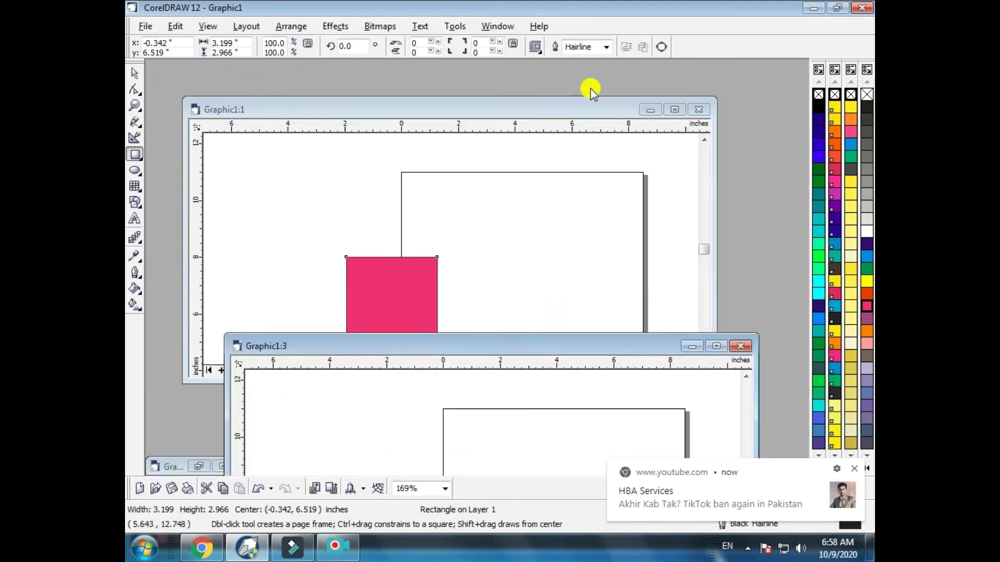
{"action": "left_click_drag", "start_coordinate": [591, 111], "coordinate": [621, 61]}
{"action": "scroll", "coordinate": [604, 312], "scroll_direction": "right", "scroll_amount": 10}
{"action": "left_click_drag", "start_coordinate": [569, 346], "coordinate": [721, 167]}
{"action": "left_click", "coordinate": [224, 466]}
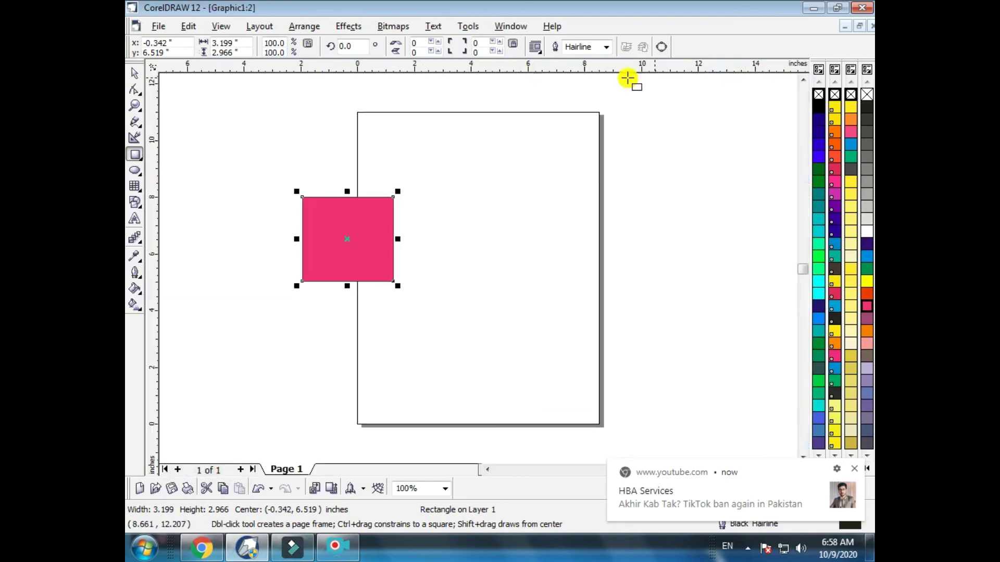
Close all document windows at once, discarding the changes to the rectangle drawing, and exit the program
{"action": "left_click", "coordinate": [511, 26]}
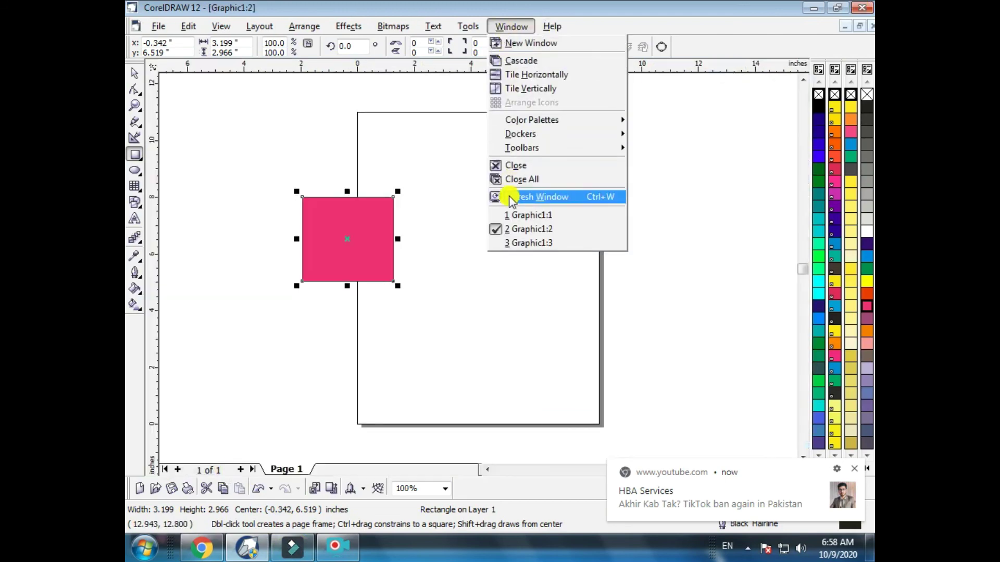
{"action": "left_click", "coordinate": [516, 179]}
{"action": "left_click", "coordinate": [505, 308]}
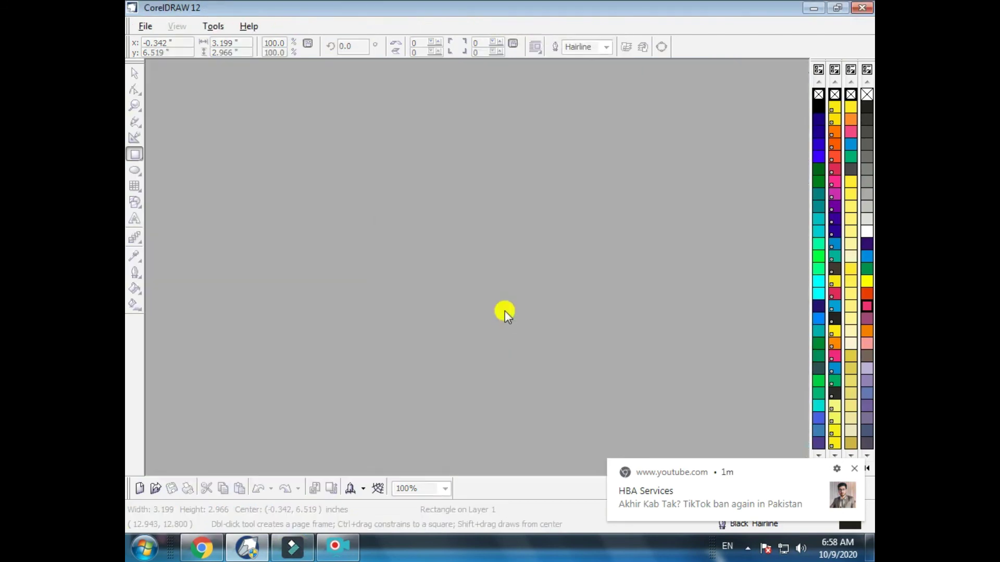
{"action": "left_click", "coordinate": [861, 6]}
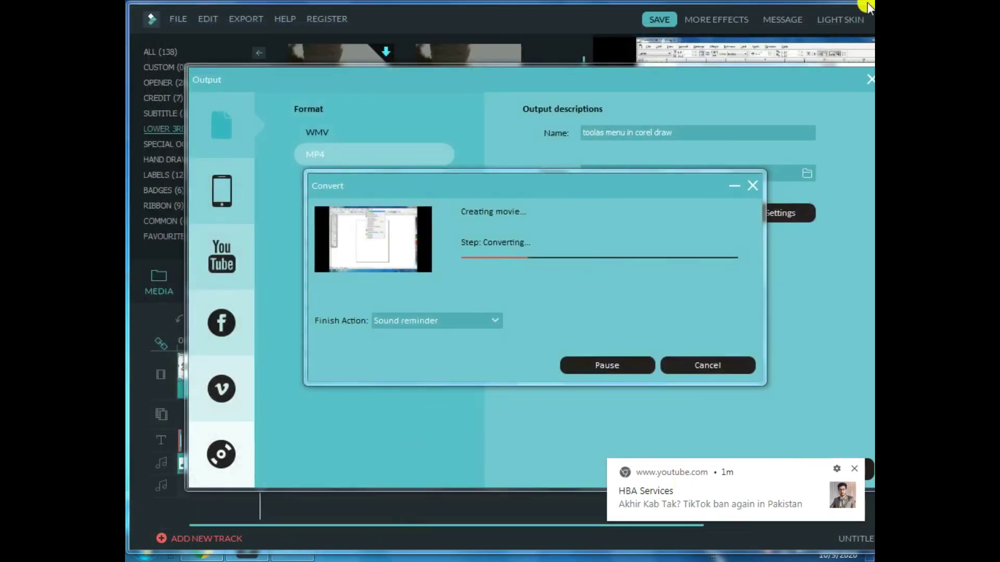